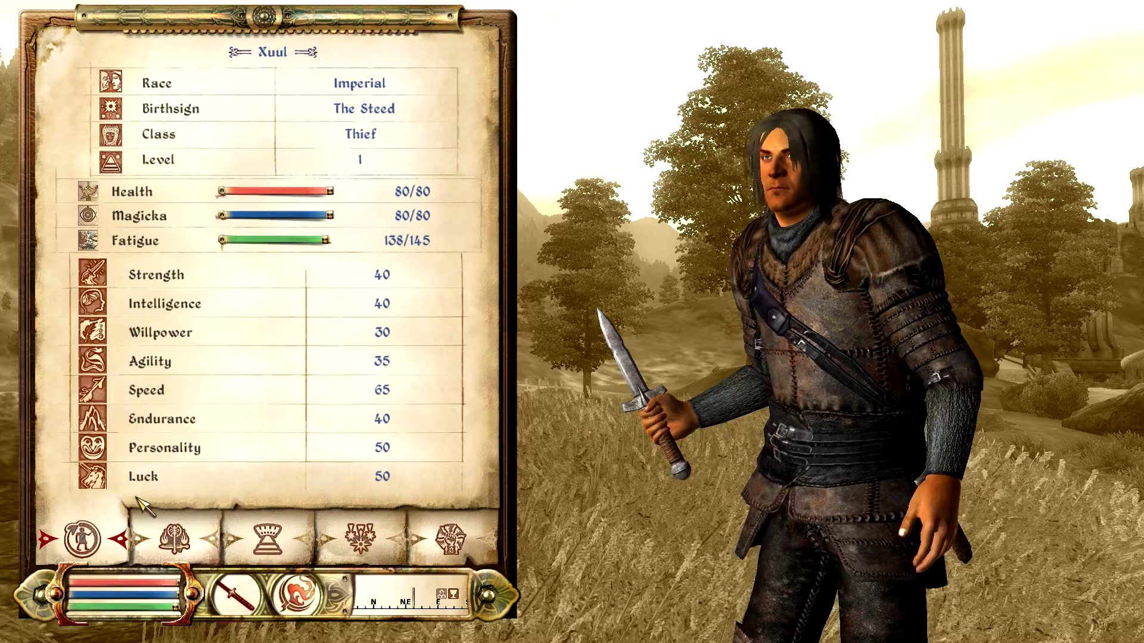
Look through the character's skills, factions and the record page beside them, and zoom out the minimap.
left_click(205, 556)
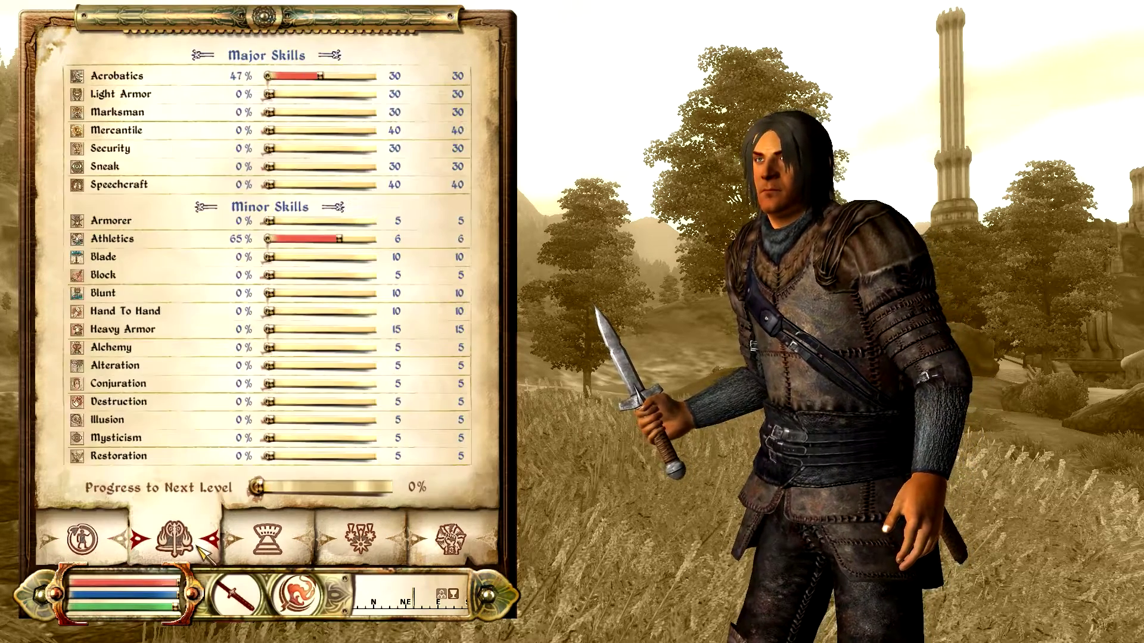
left_click(274, 560)
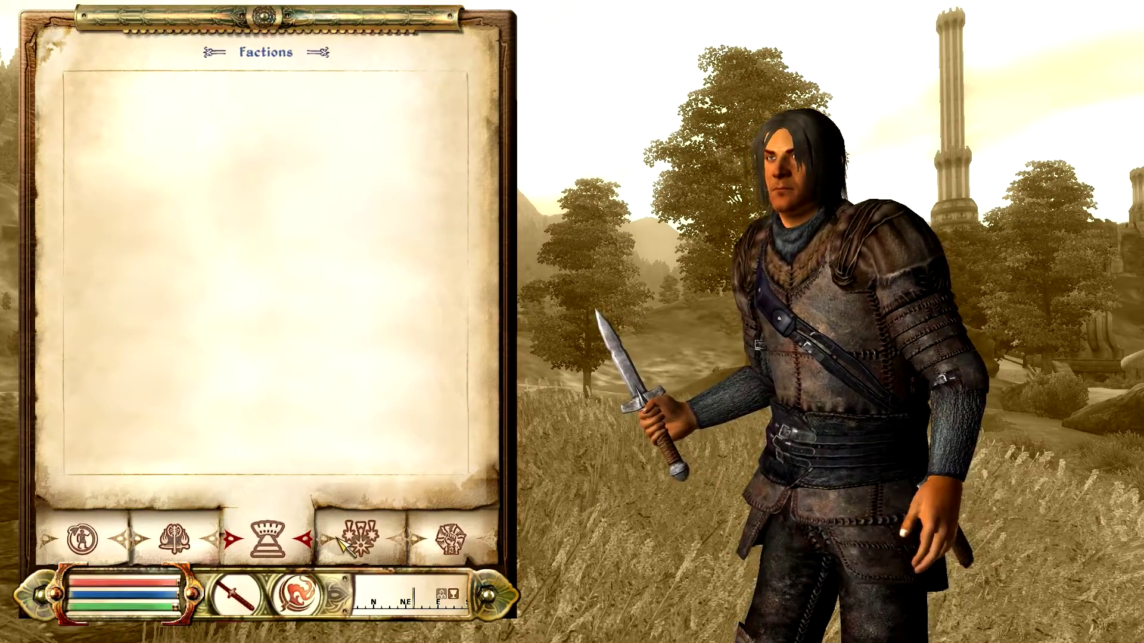
left_click(360, 539)
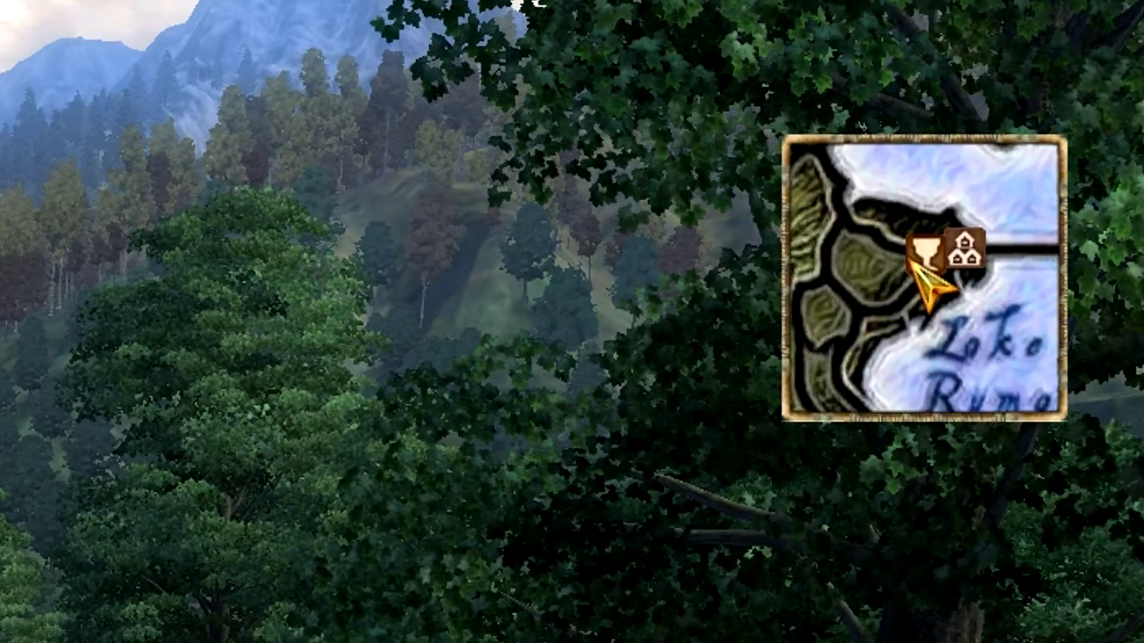
key("minus")
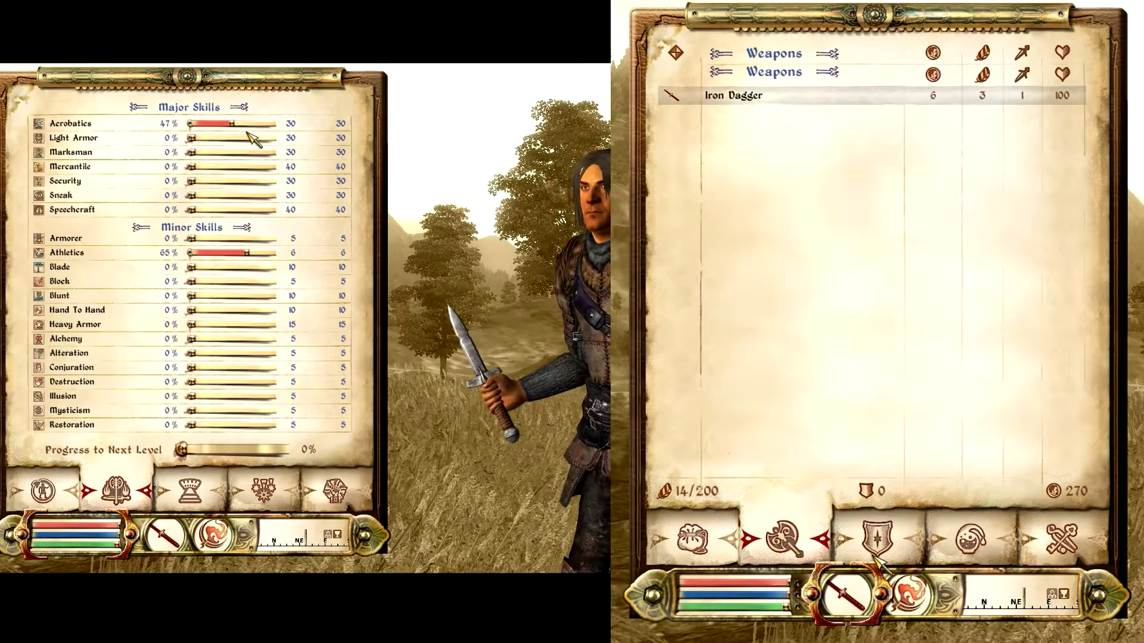
Browse the apparel, ingredients and miscellaneous inventory pages while viewing the descriptions of the major skills.
left_click(877, 551)
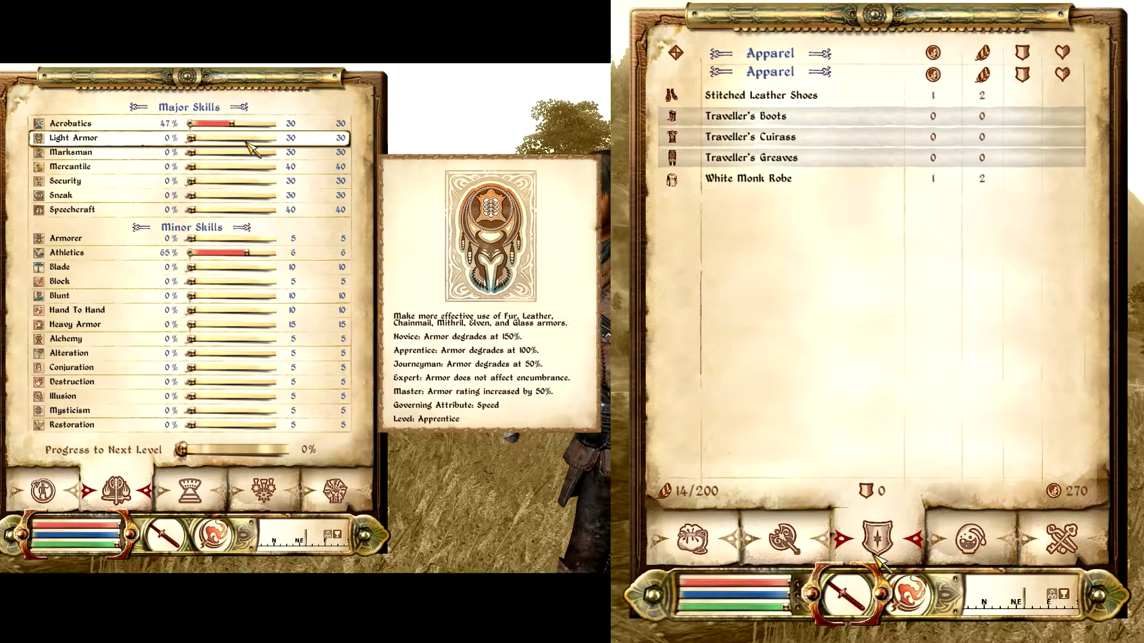
mouse_move(250, 156)
left_click(993, 545)
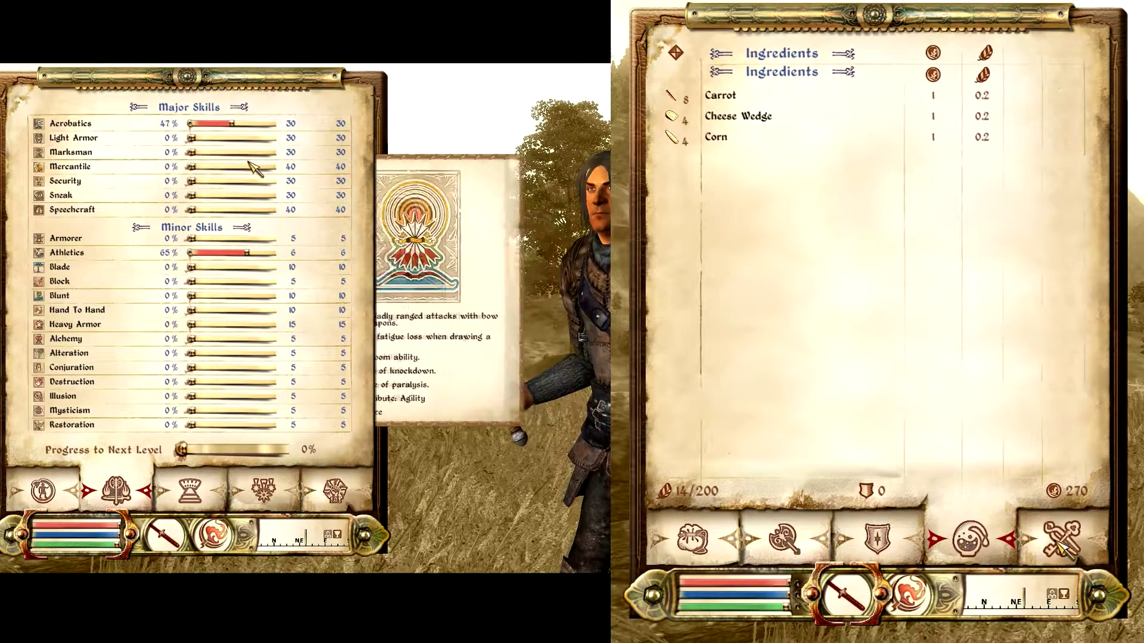
mouse_move(256, 183)
left_click(1060, 543)
Review the character's spell and active effect pages, and look over the world map around the Imperial City.
left_click(928, 603)
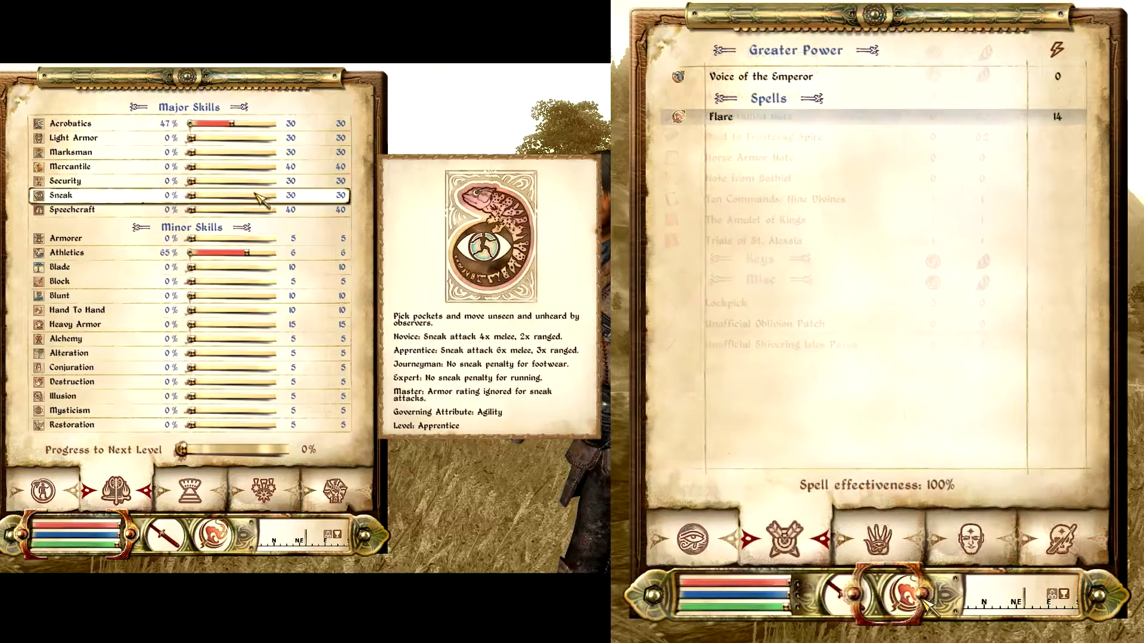
left_click(970, 541)
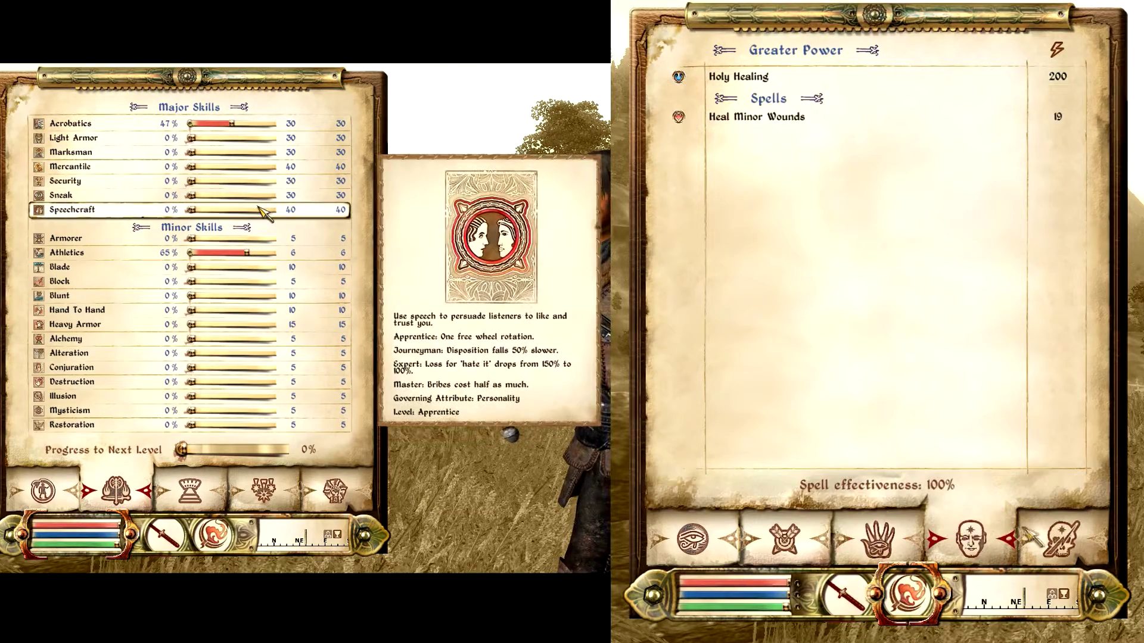
left_click(1060, 541)
mouse_move(267, 238)
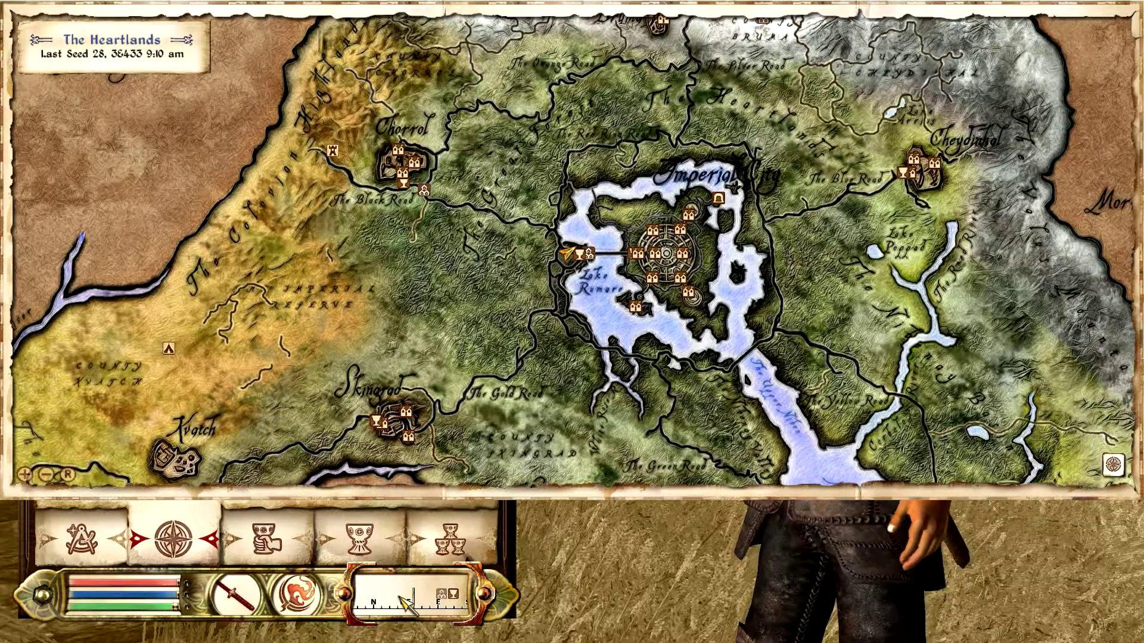
left_click_drag(549, 449, 700, 173)
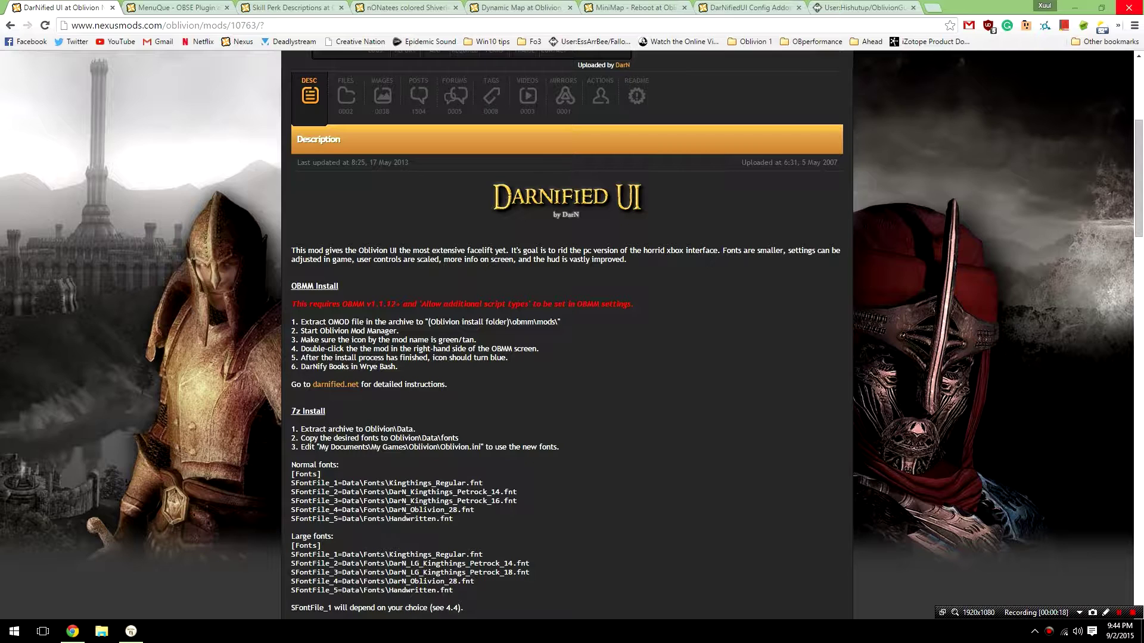
Open the file list of the DarNified UI mod page and look over the OMOD and 7z Archive downloads.
scroll(567, 333, "up", 5)
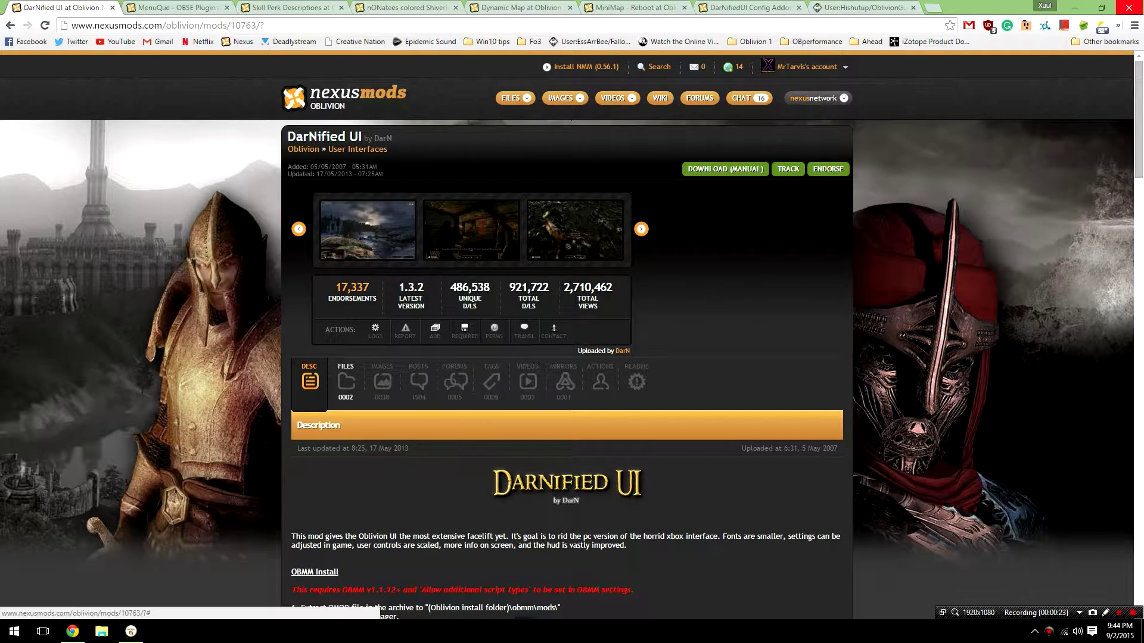
left_click(345, 381)
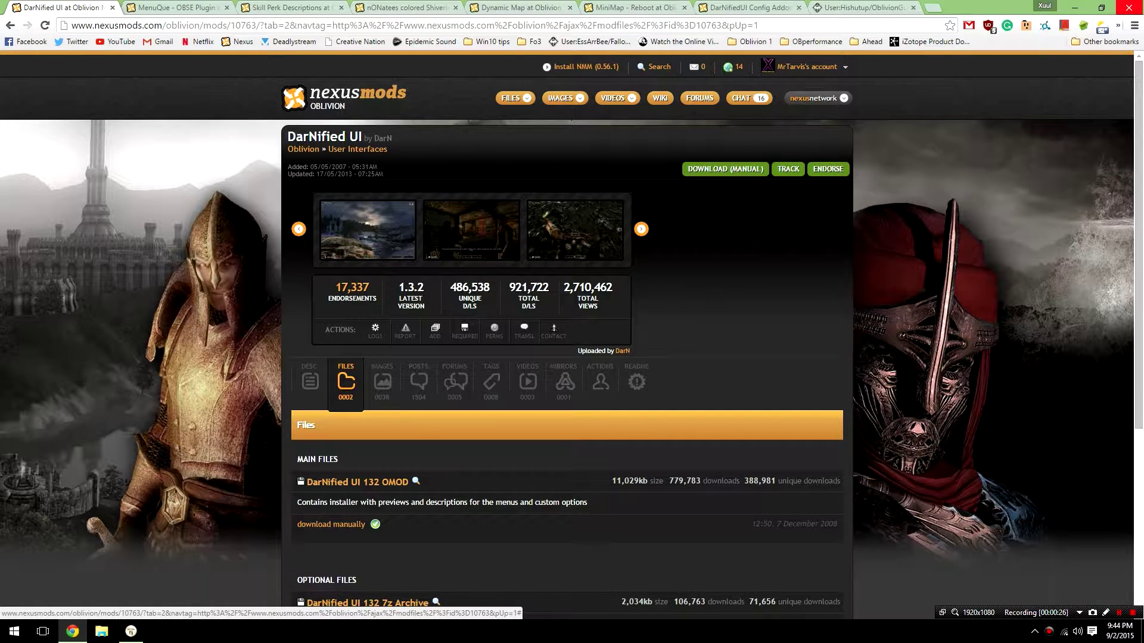
scroll(345, 382, "down", 3)
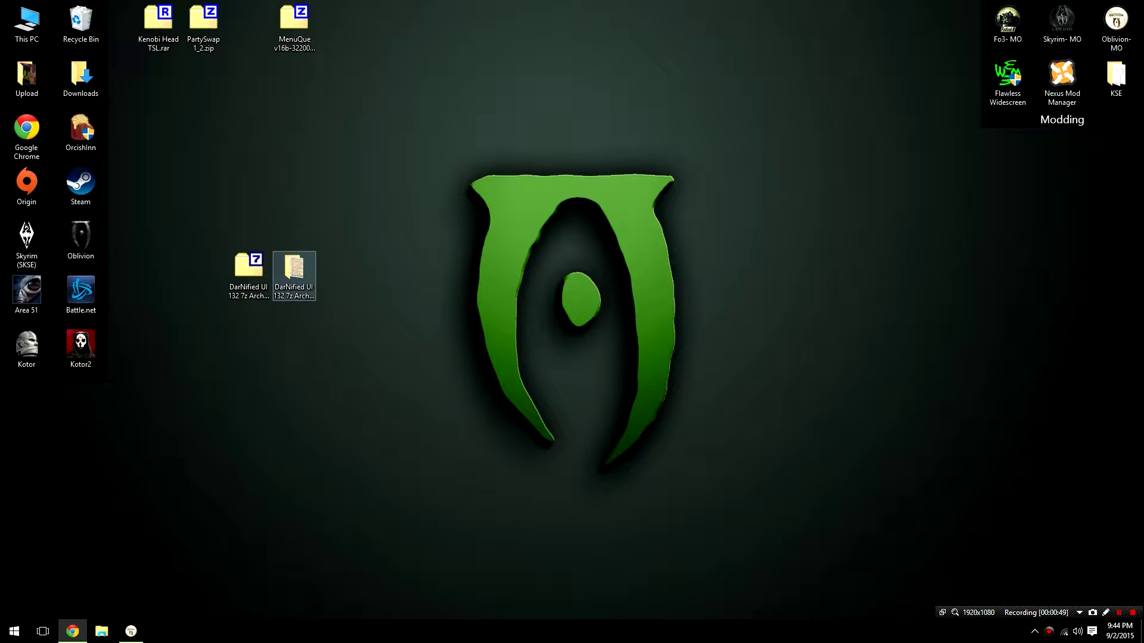
Copy empty.xml from the custom_files folder of the extracted DarNified UI archive on the desktop.
double_click(294, 274)
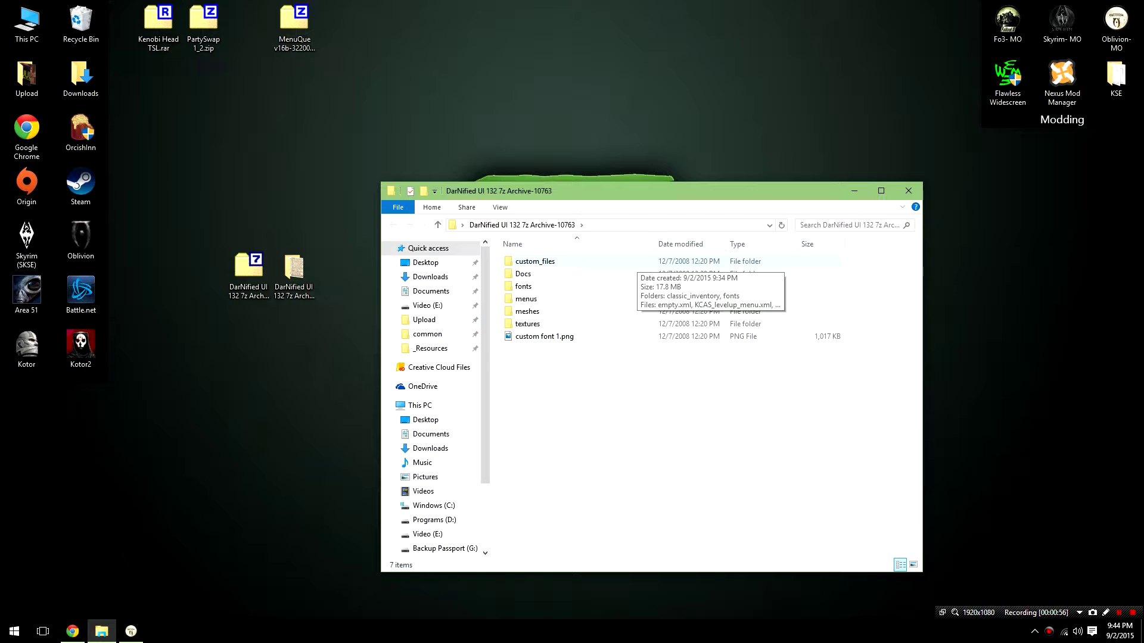
double_click(634, 262)
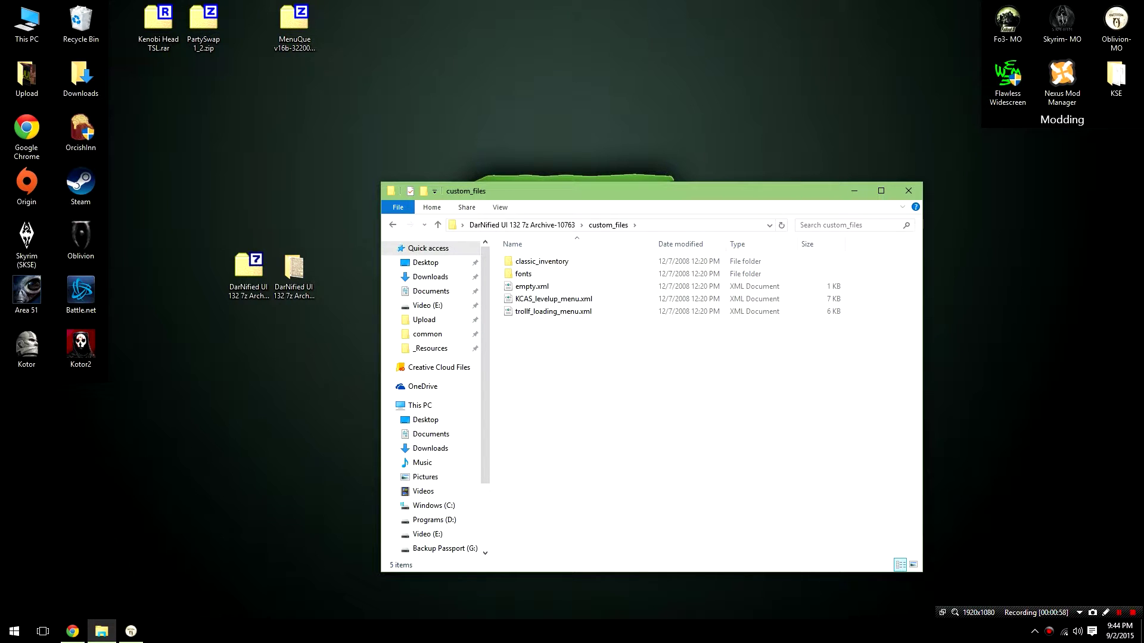
left_click(526, 287)
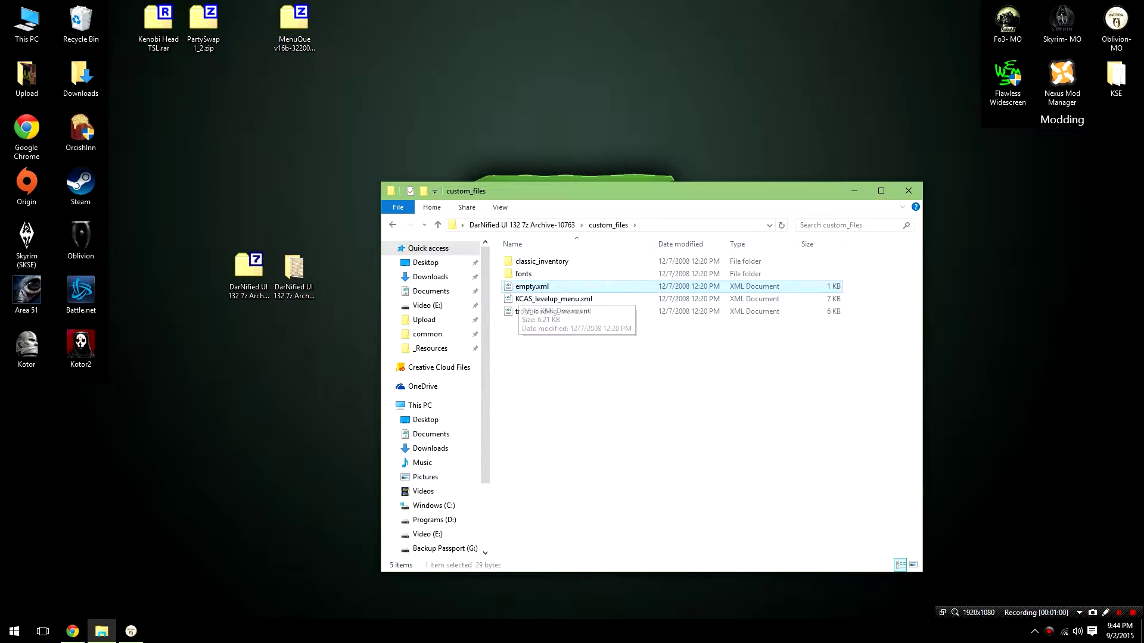
right_click(532, 287)
left_click(555, 453)
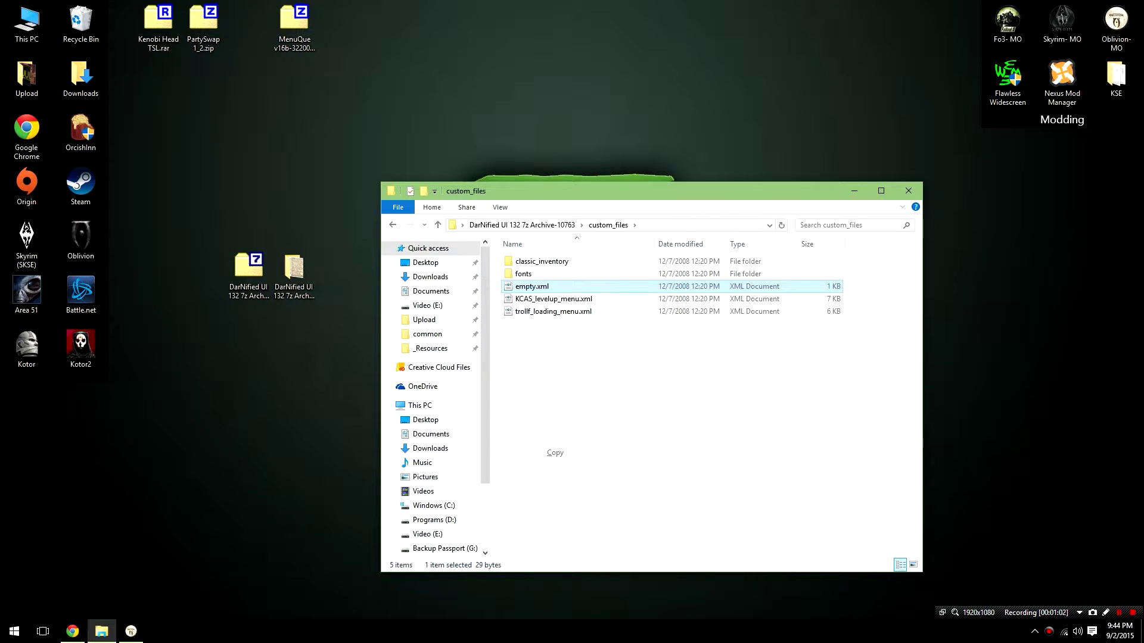
Paste the copied empty.xml into the archive's menus\generic folder.
key("alt+Up")
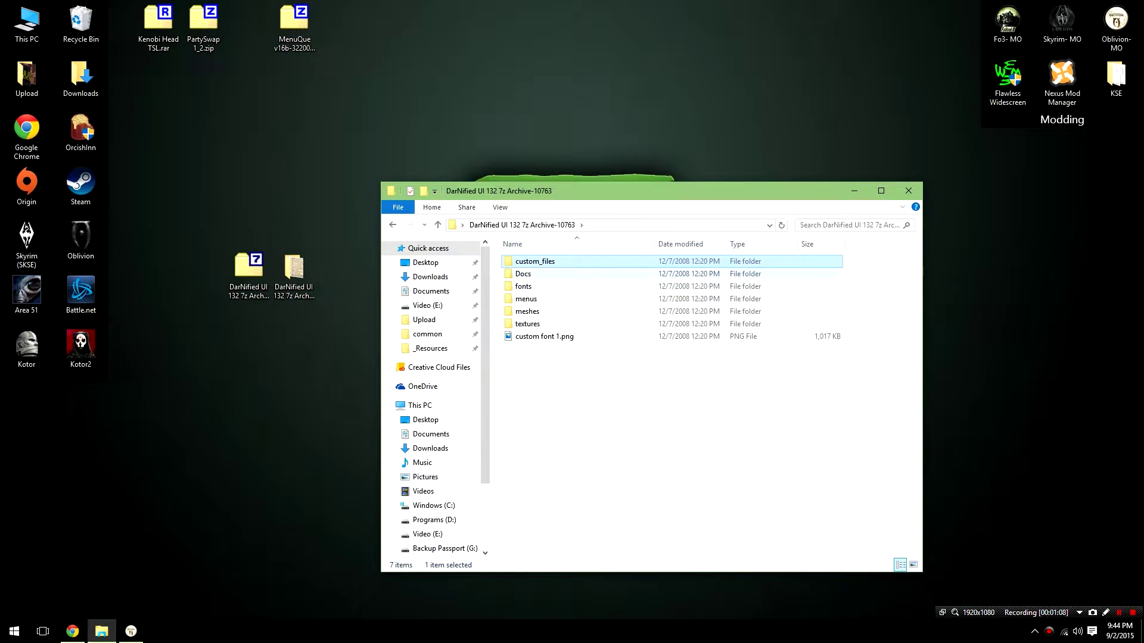
double_click(526, 299)
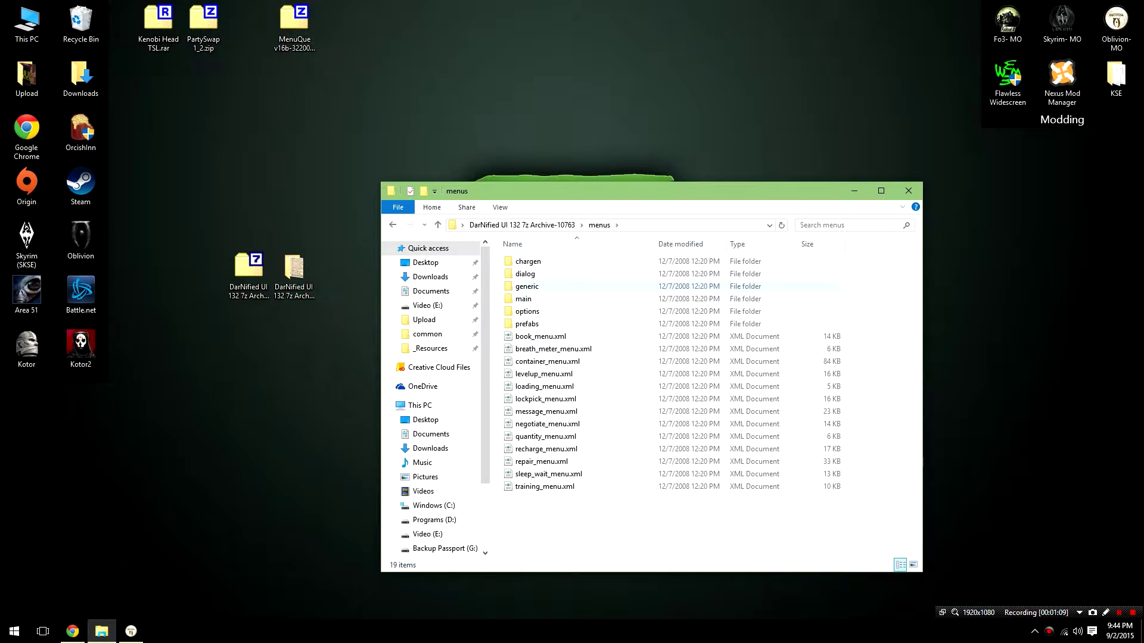
double_click(526, 286)
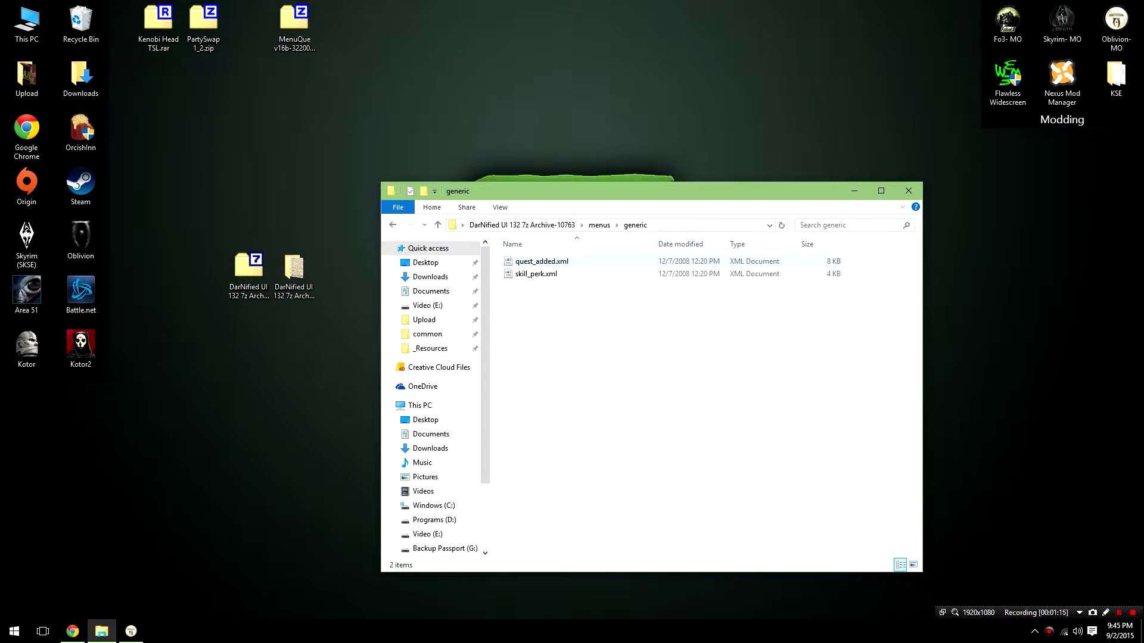
right_click(659, 352)
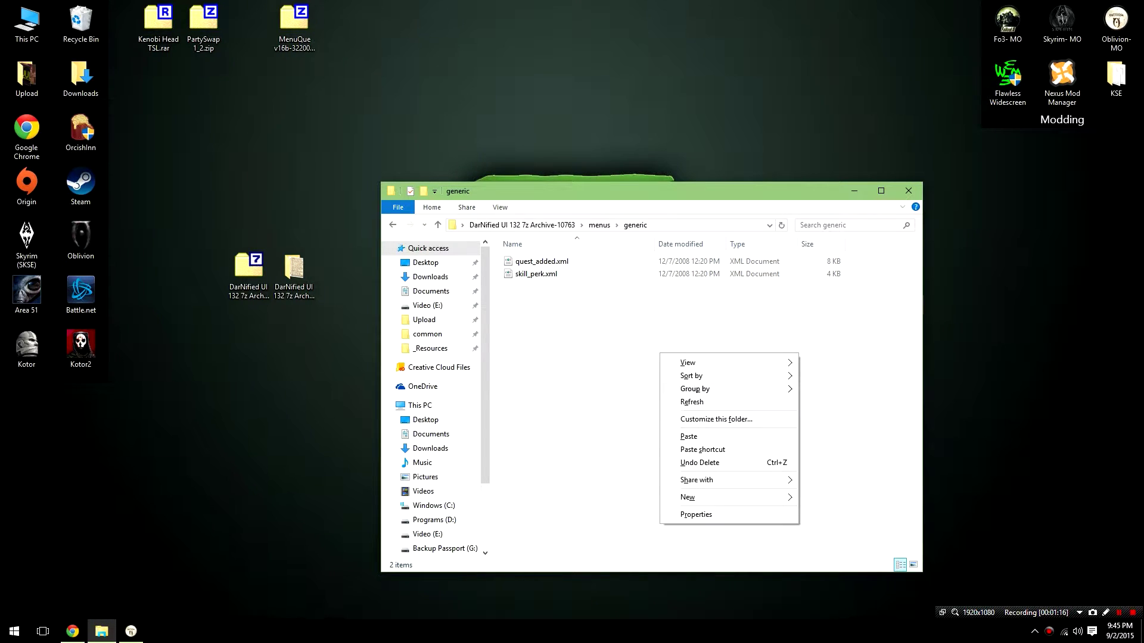
left_click(691, 436)
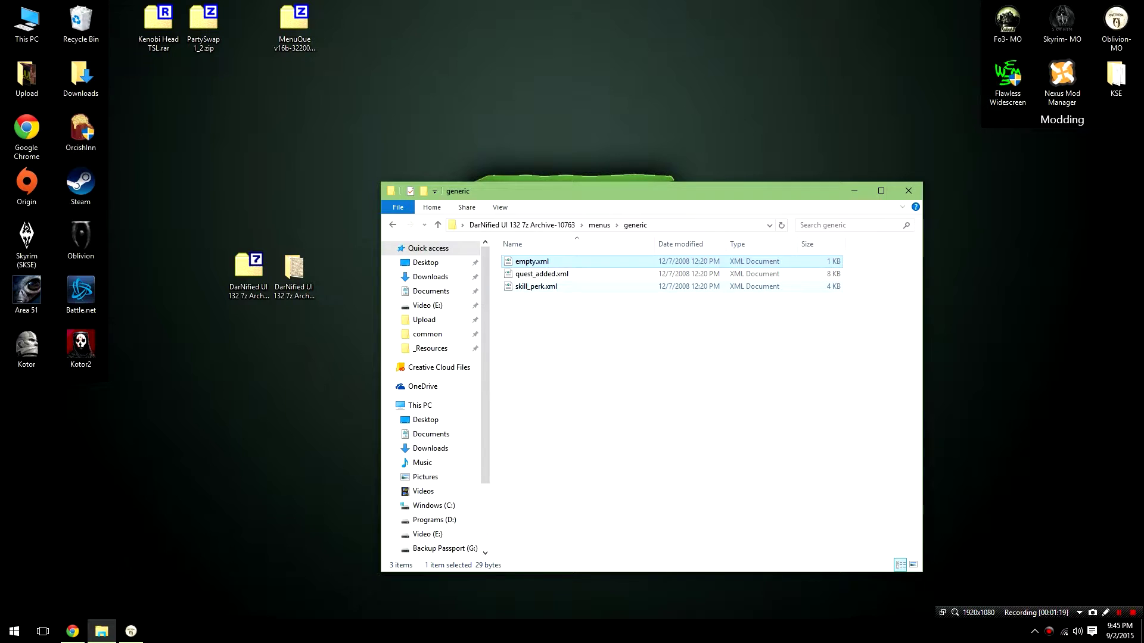
Copy the file name quest_added in the generic folder, and delete the original quest_added.xml.
left_click(551, 273)
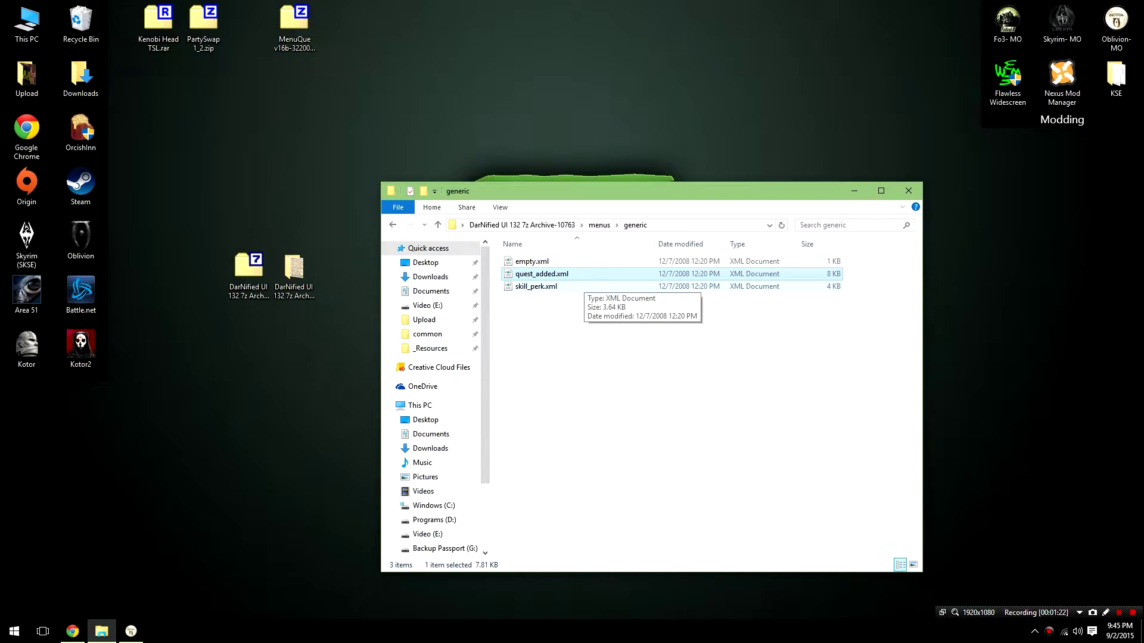
key("F2")
key("ctrl+c")
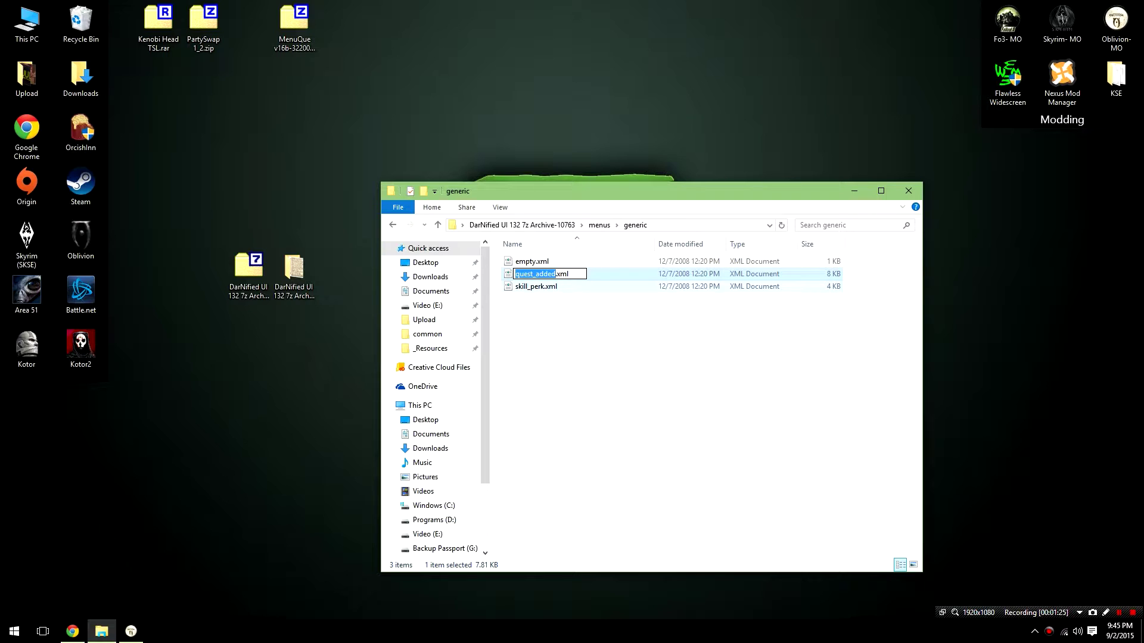
key("Escape")
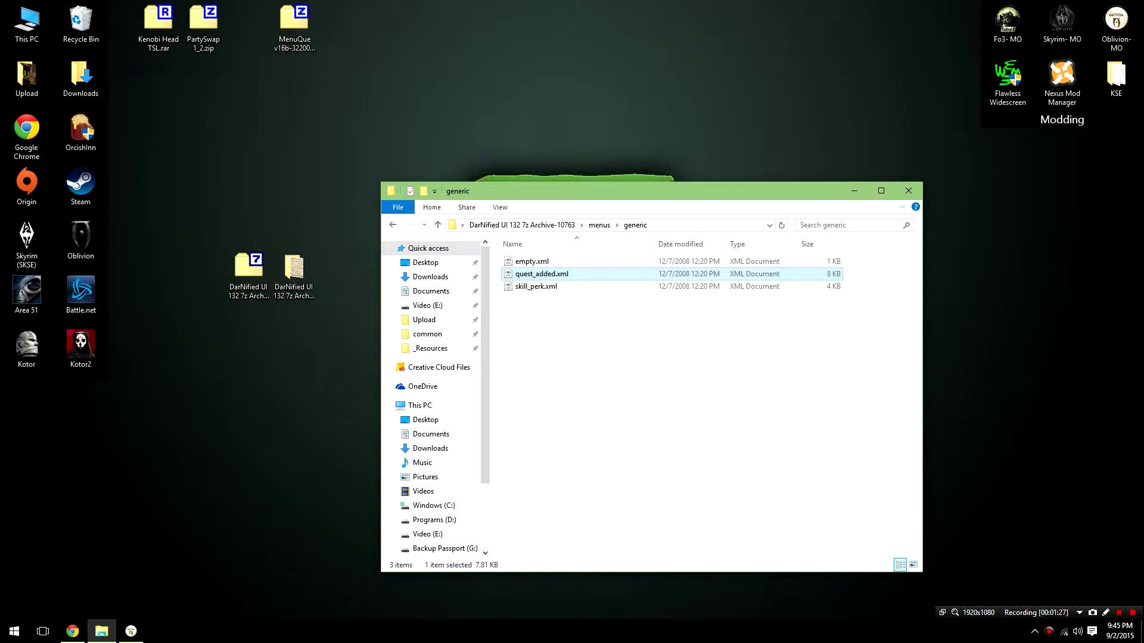
key("Delete")
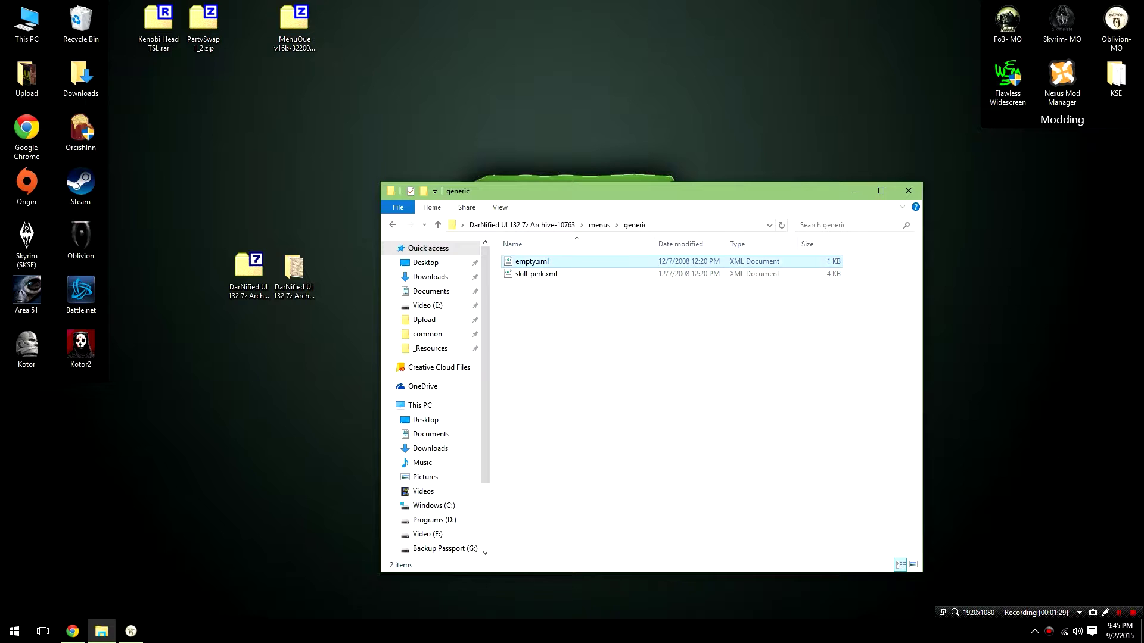
Rename empty.xml in the generic folder as quest_added.xml.
key("F2")
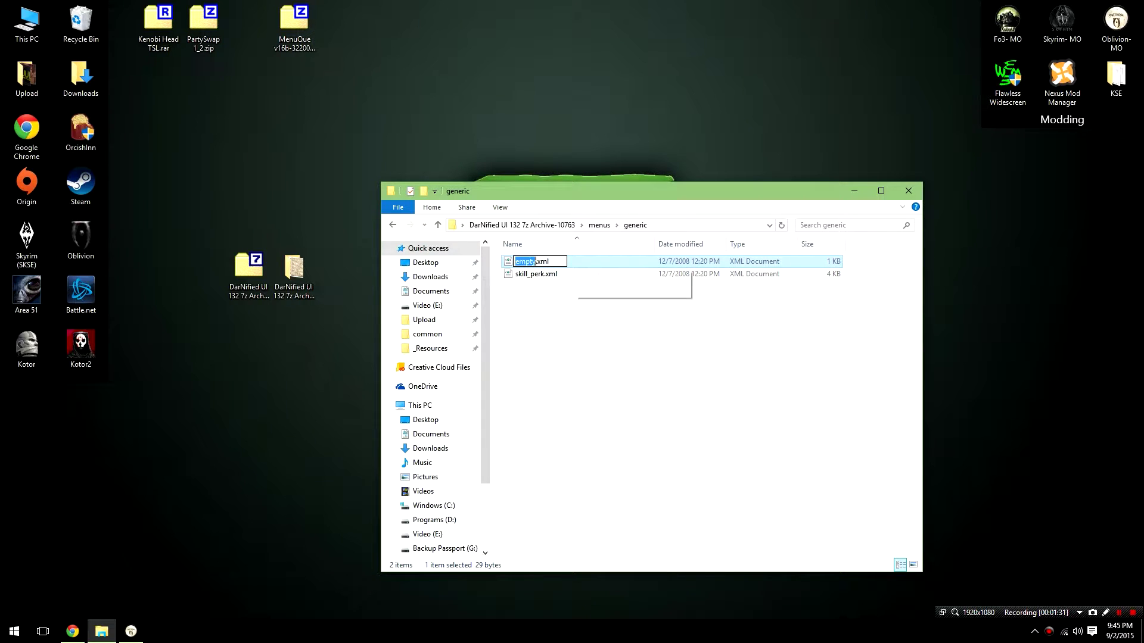
key("ctrl+v")
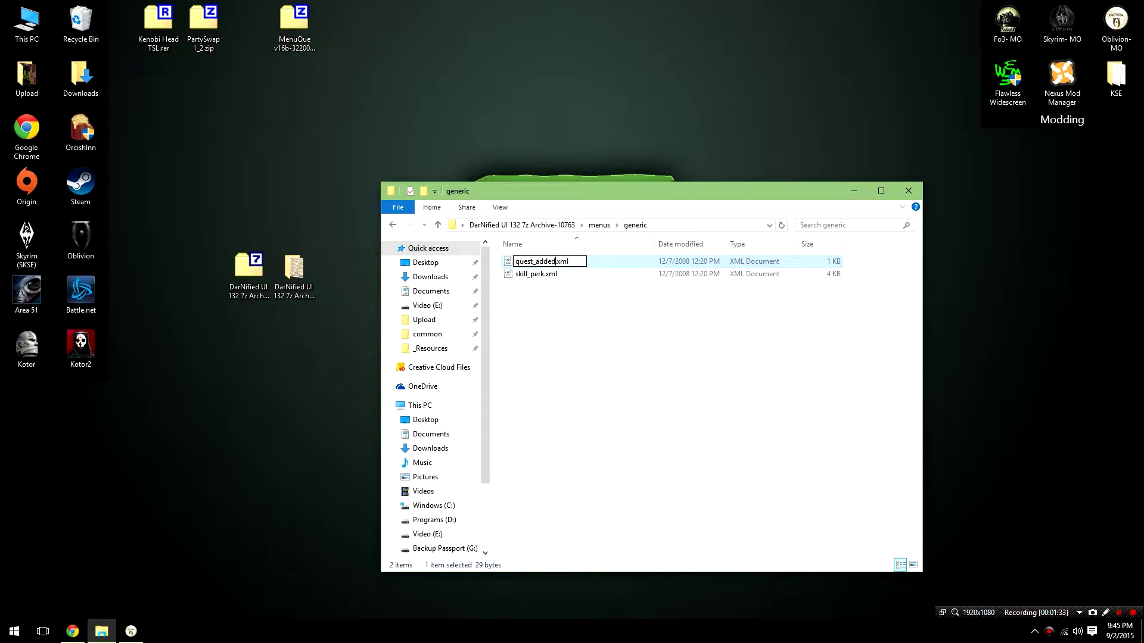
key("Return")
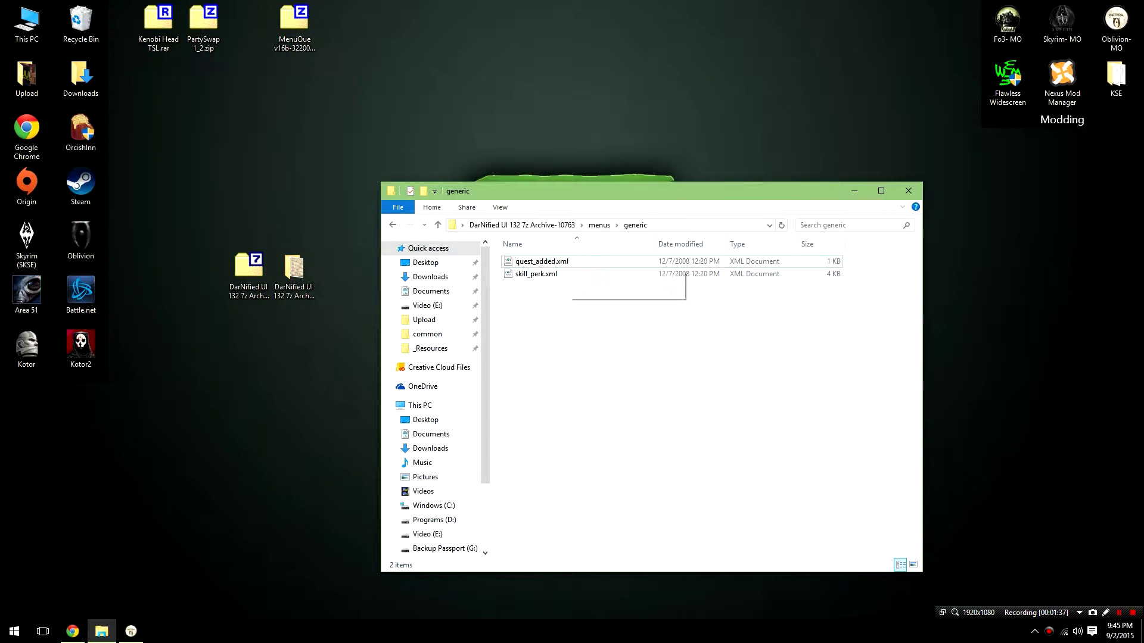
Copy DarN_Kingthings_Exeter_28.fnt and DarN_Kingthings_Exeter_28.tex from the archive's custom_files\fonts folder.
left_click(553, 225)
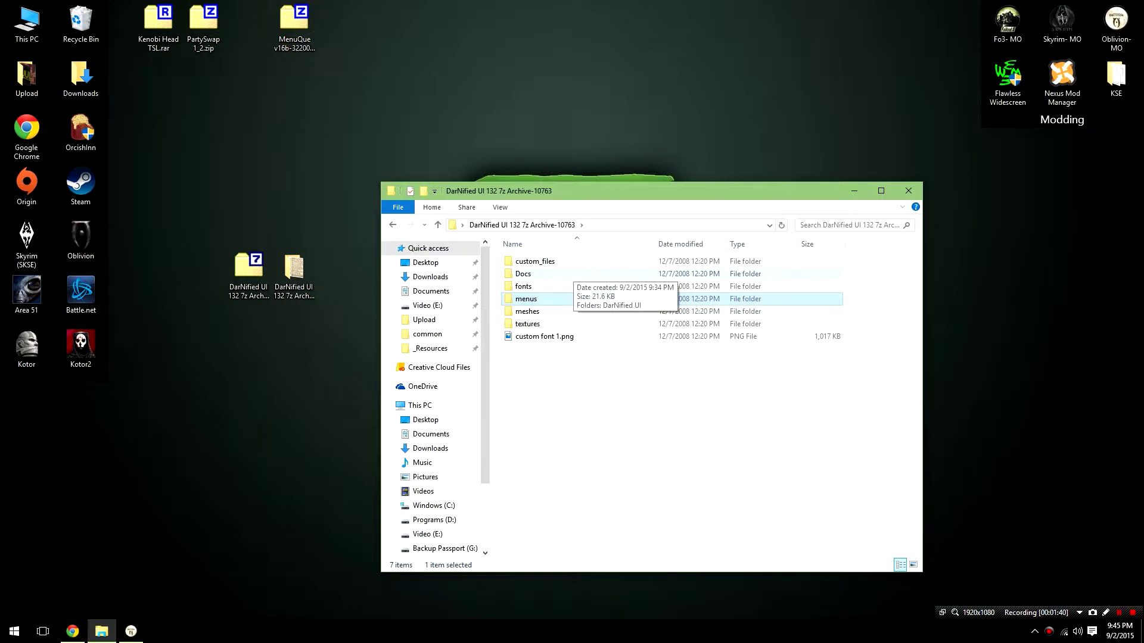
key("Home")
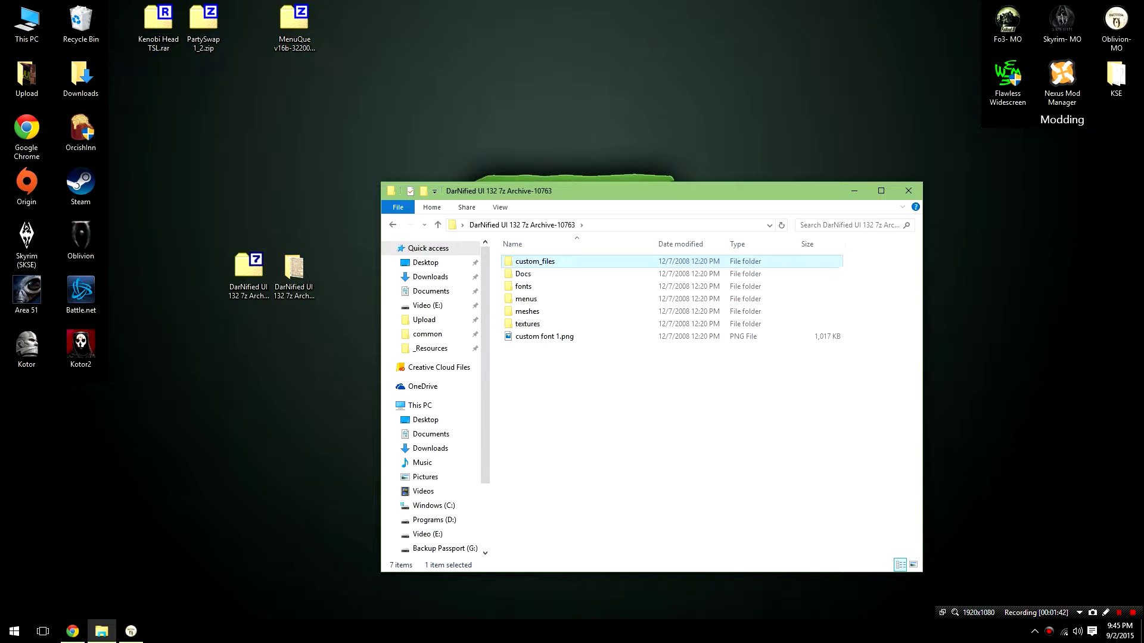
key("Return")
key("Down")
key("Return")
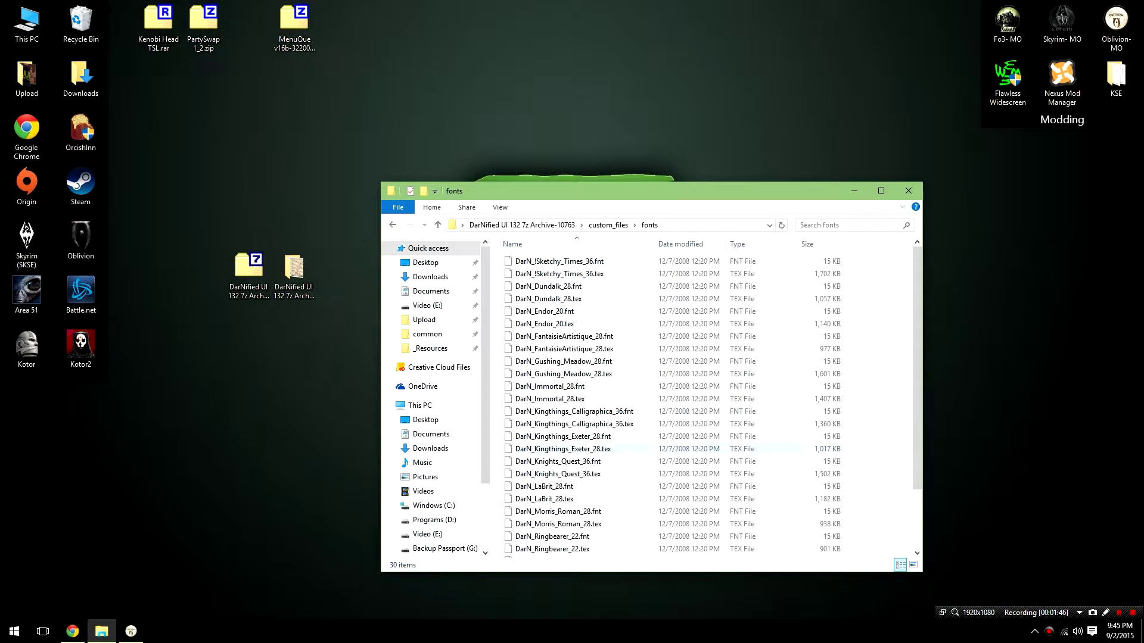
left_click(623, 438)
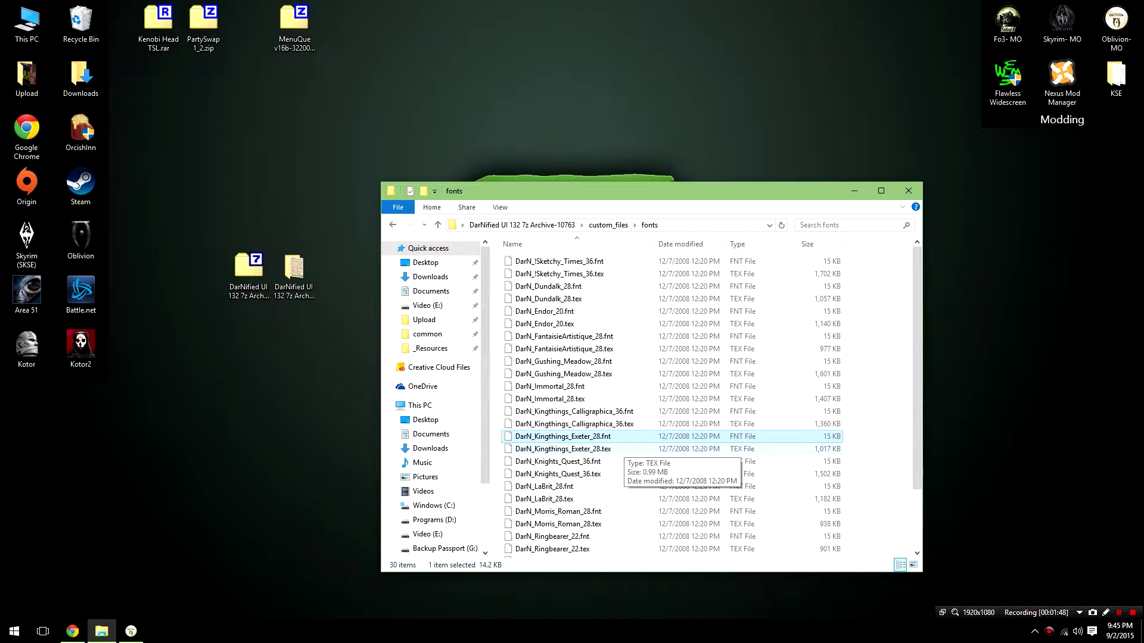
left_click(623, 449, "ctrl")
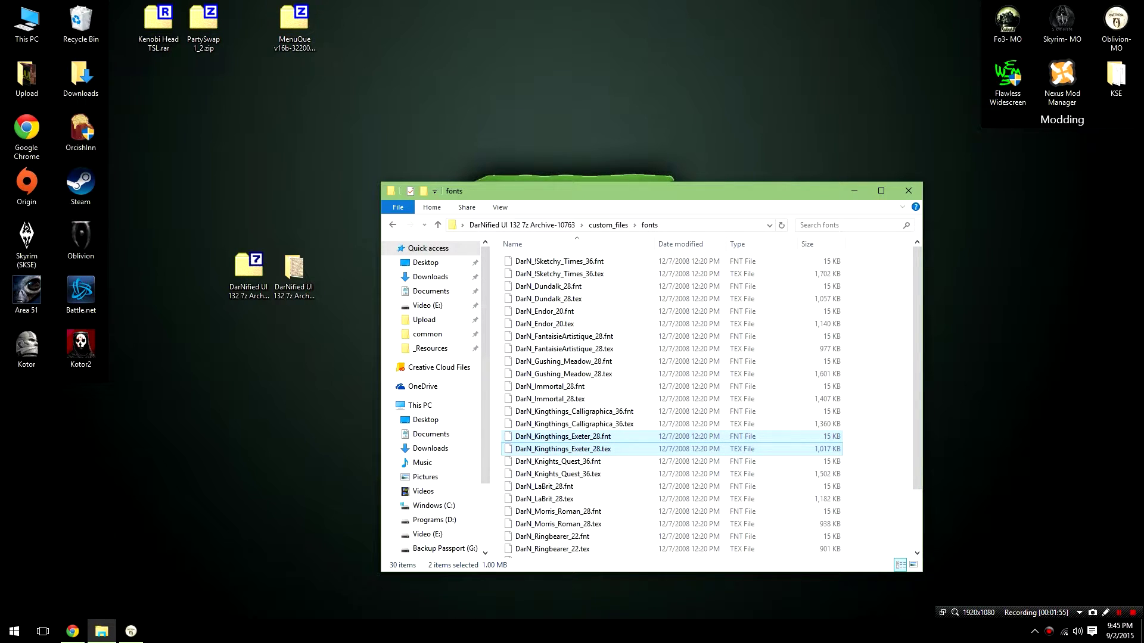
right_click(614, 451)
left_click(642, 381)
Paste the copied Kingthings Exeter 28 font files into the archive's top-level fonts folder and close the folder window.
left_click(532, 225)
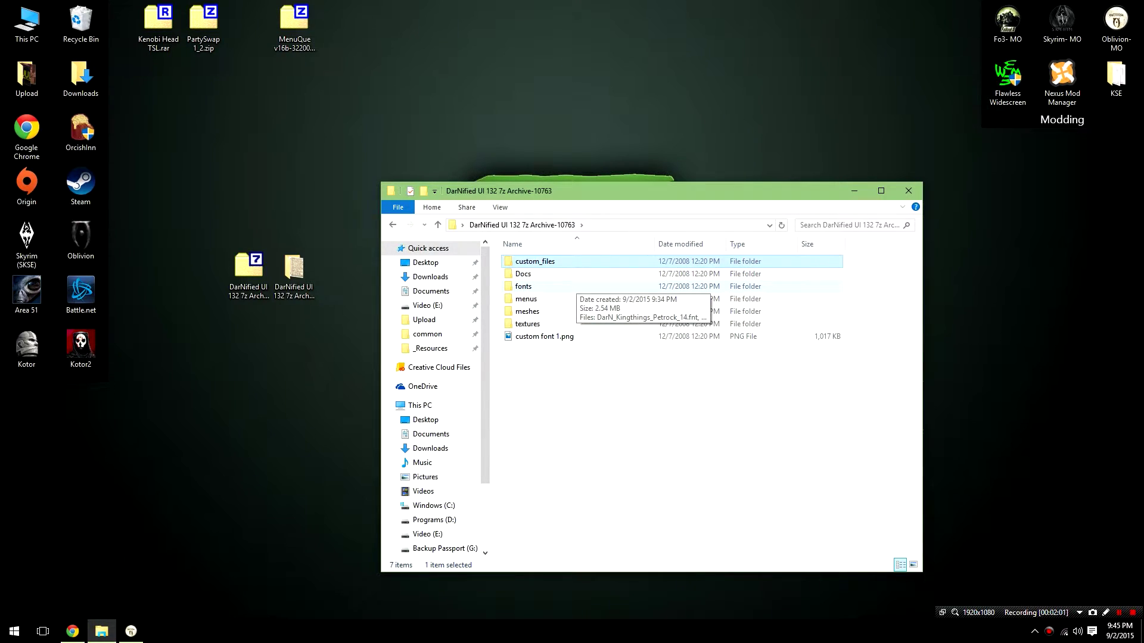
double_click(523, 286)
right_click(653, 446)
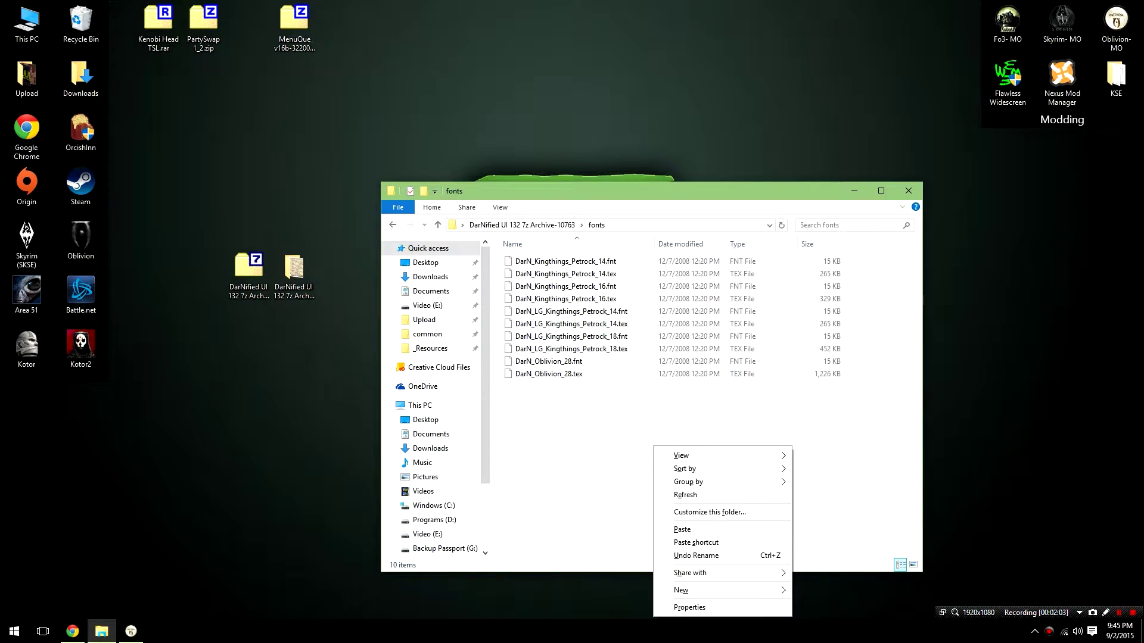
left_click(687, 528)
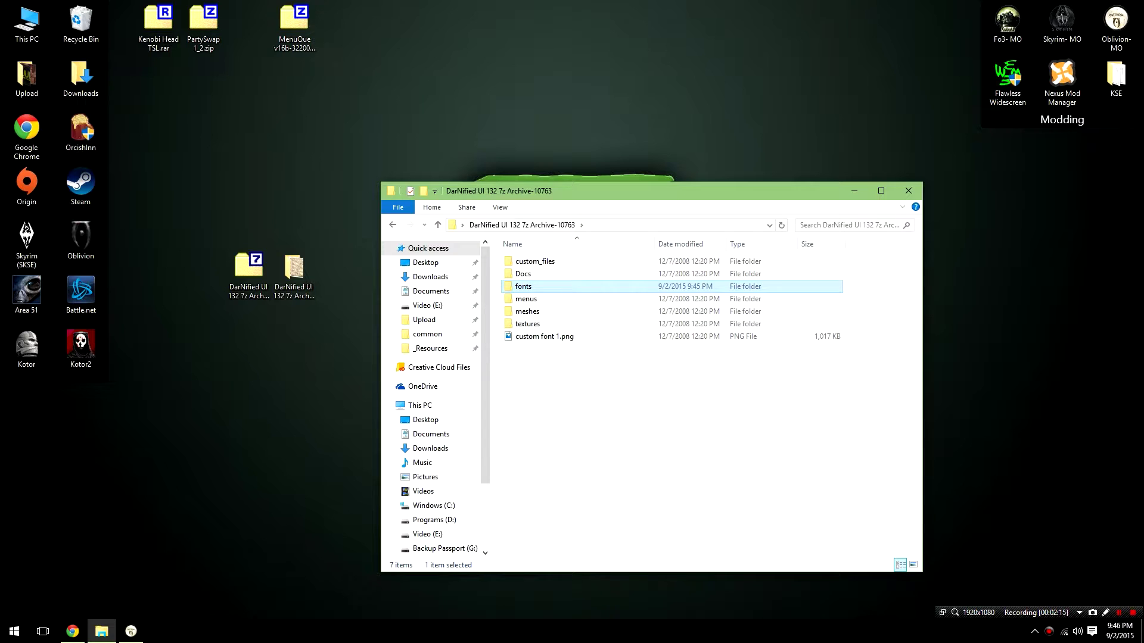
left_click(908, 190)
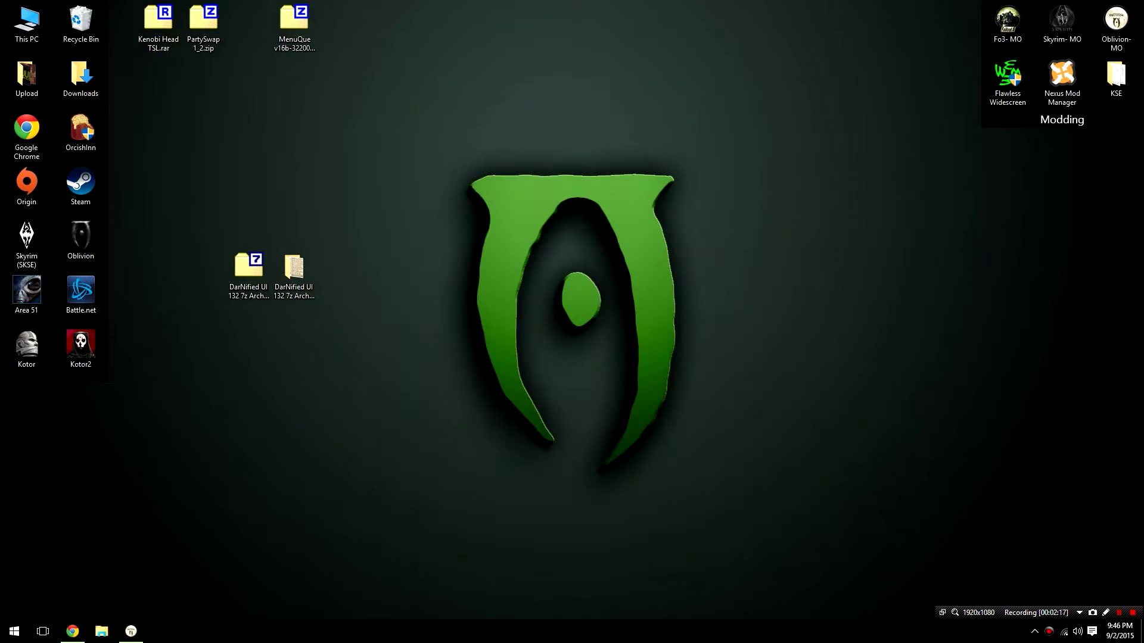
Rename the extracted DarNified UI 132 7z Archive-10763 folder on the desktop as DarNified UI.
left_click(295, 269)
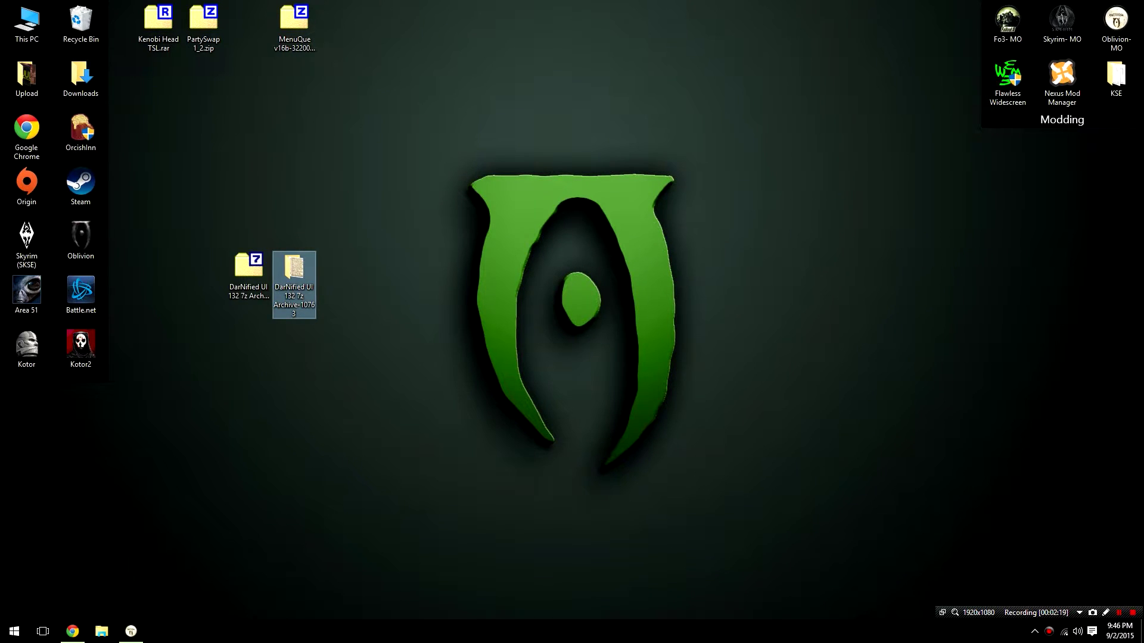
key("F2")
left_click_drag(305, 314, 287, 296)
key("BackSpace")
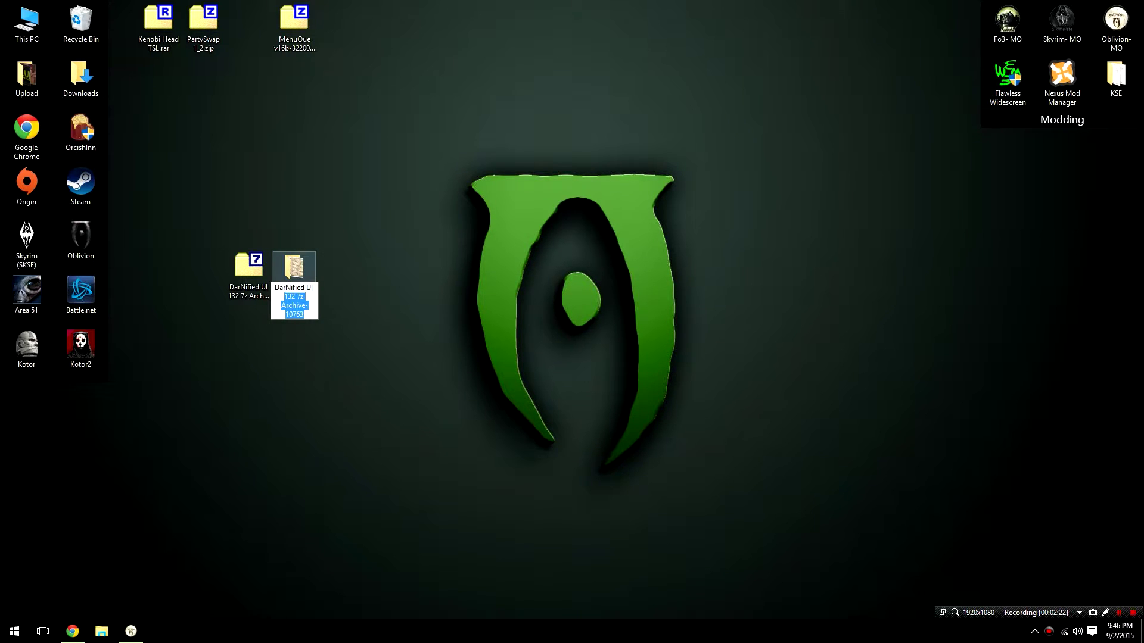
key("Return")
Compress the DarNified UI folder with 7-Zip into DarNified UI.7z, using the default archive settings.
right_click(308, 269)
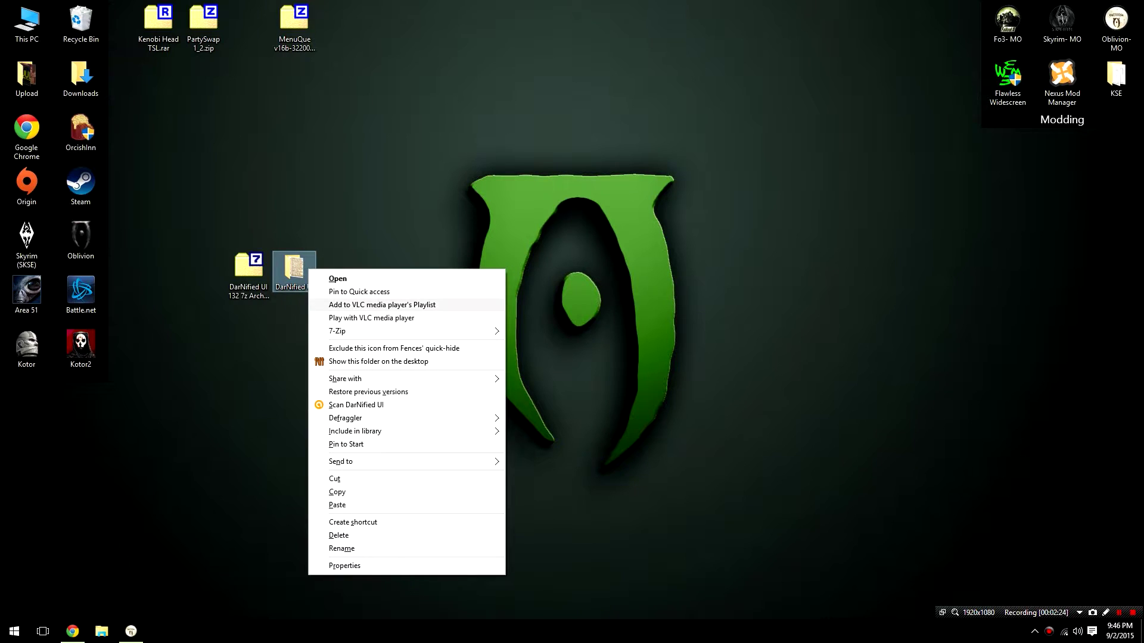
mouse_move(441, 332)
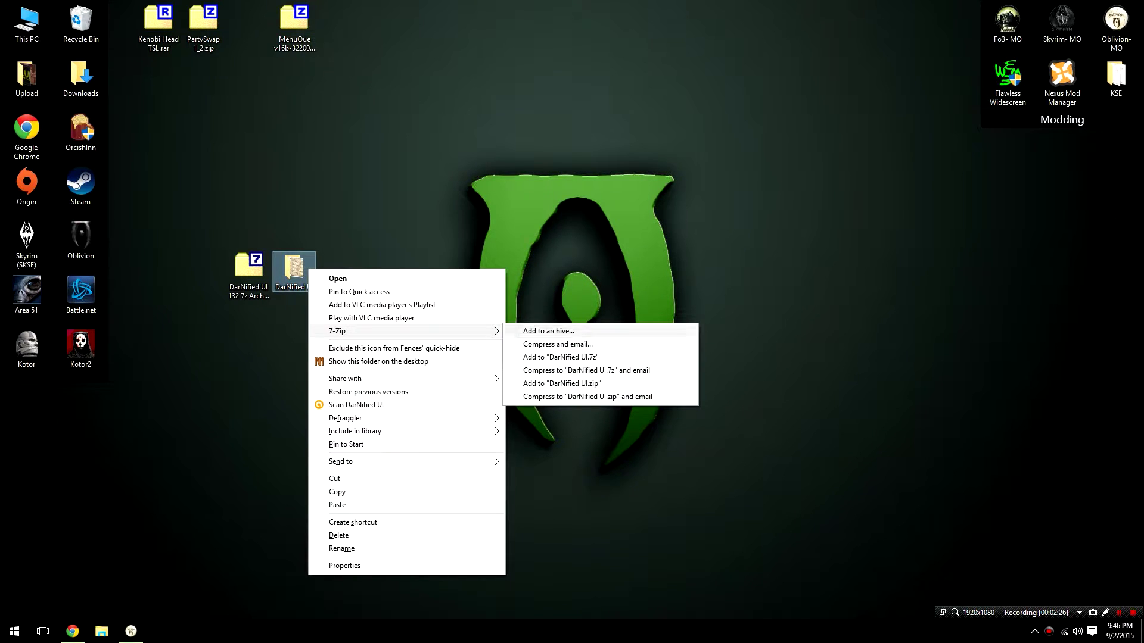
left_click(548, 331)
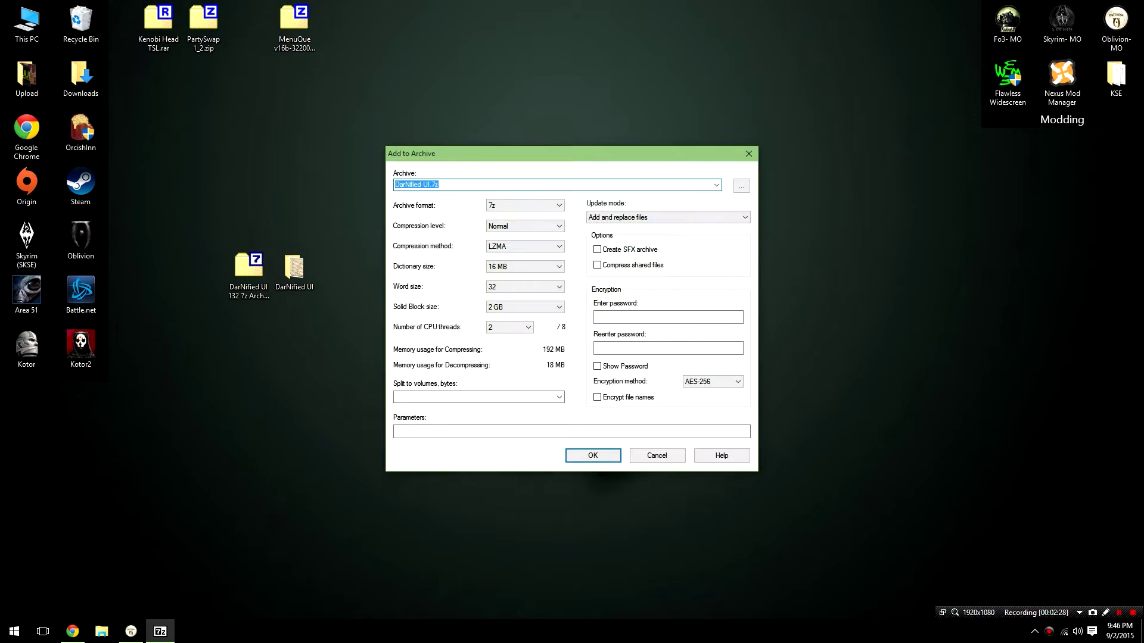
key("Return")
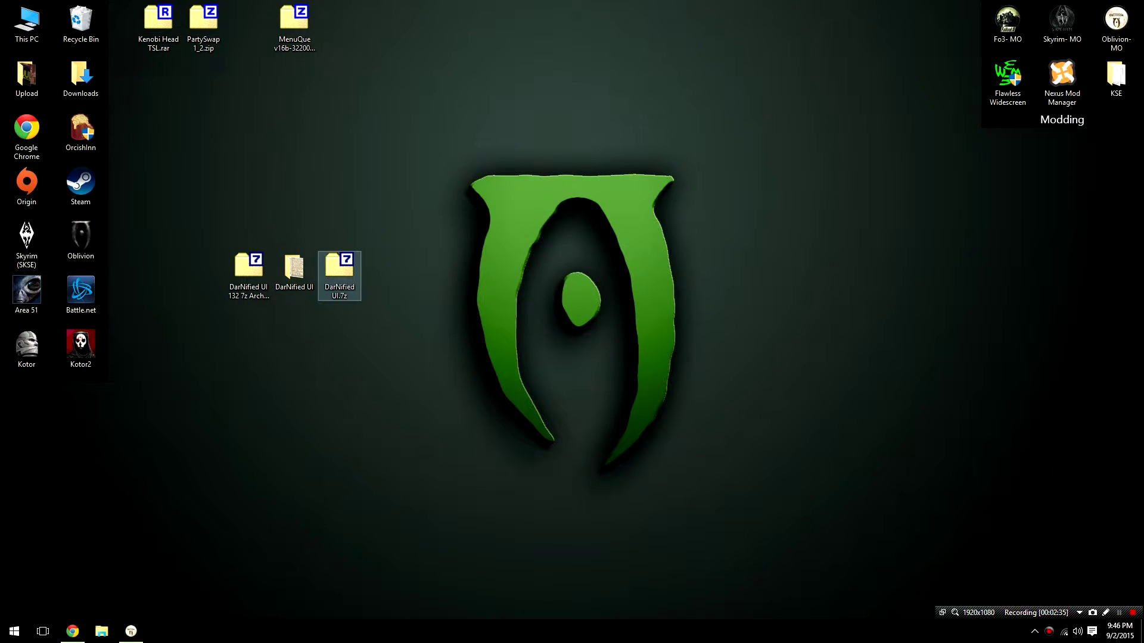
Switch to Mod Organizer and choose DarNified UI.7z from the desktop as the mod archive to install.
left_click(131, 631)
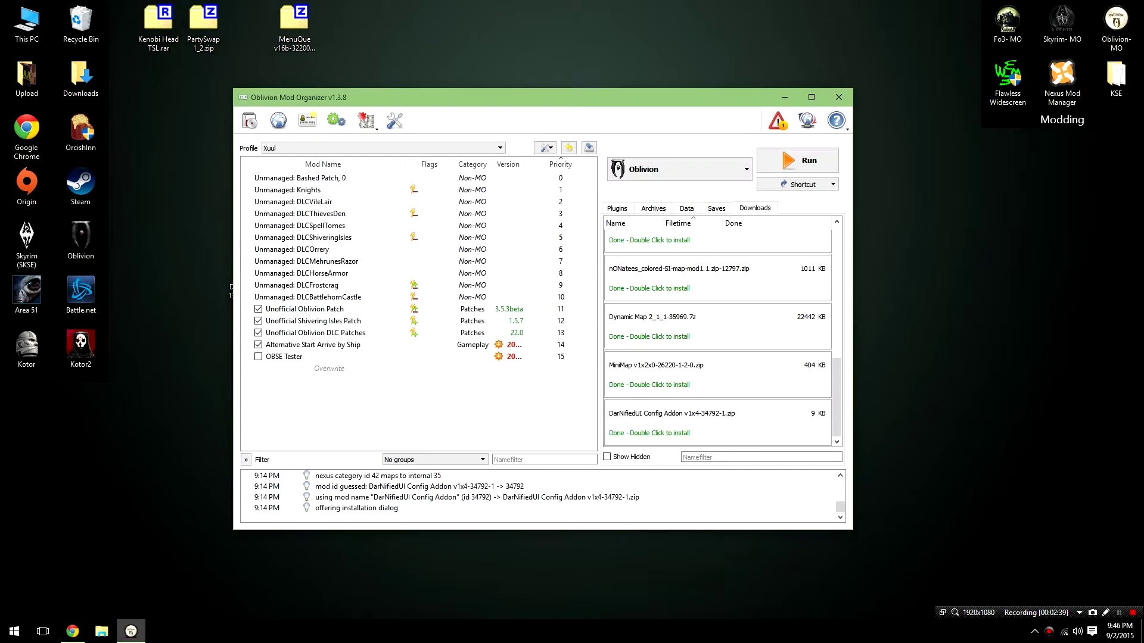
left_click_drag(476, 97, 636, 96)
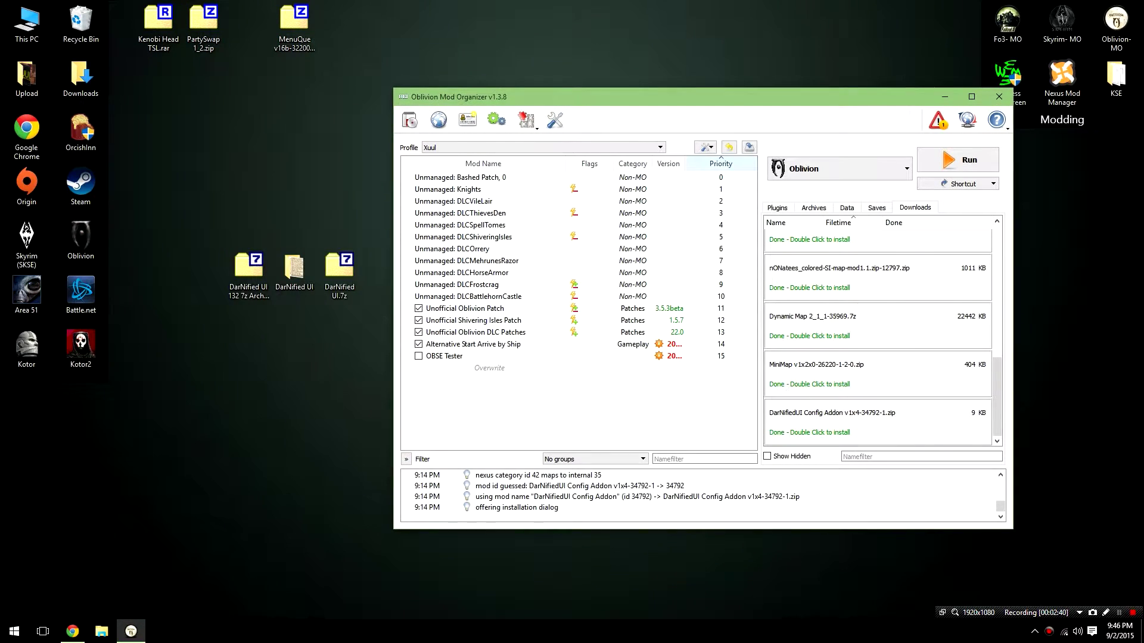
left_click(705, 148)
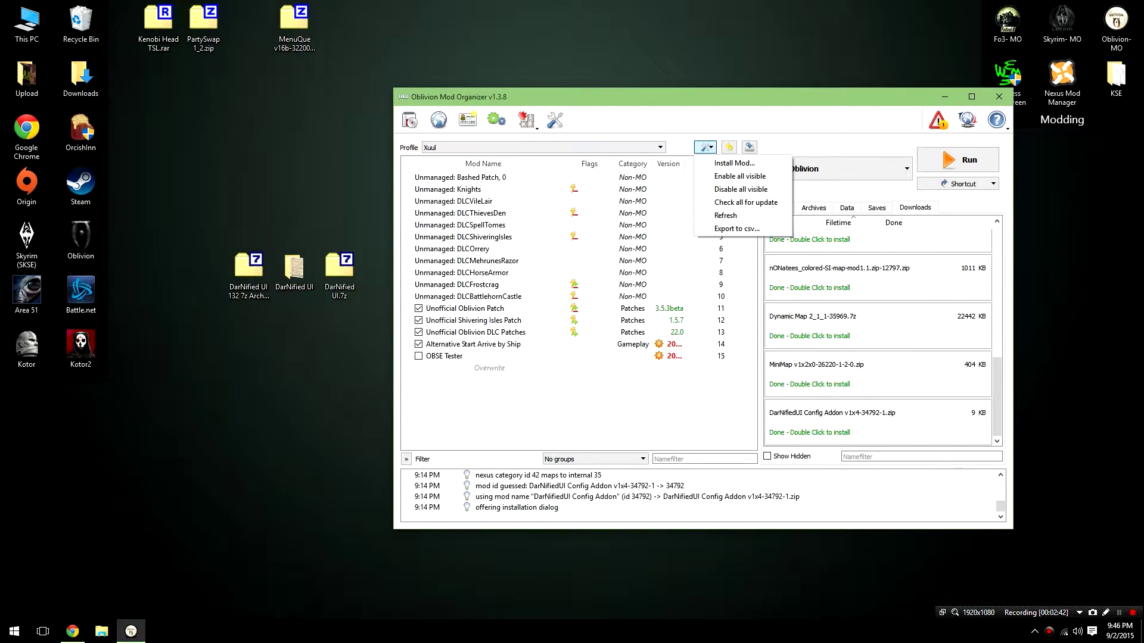
left_click(735, 162)
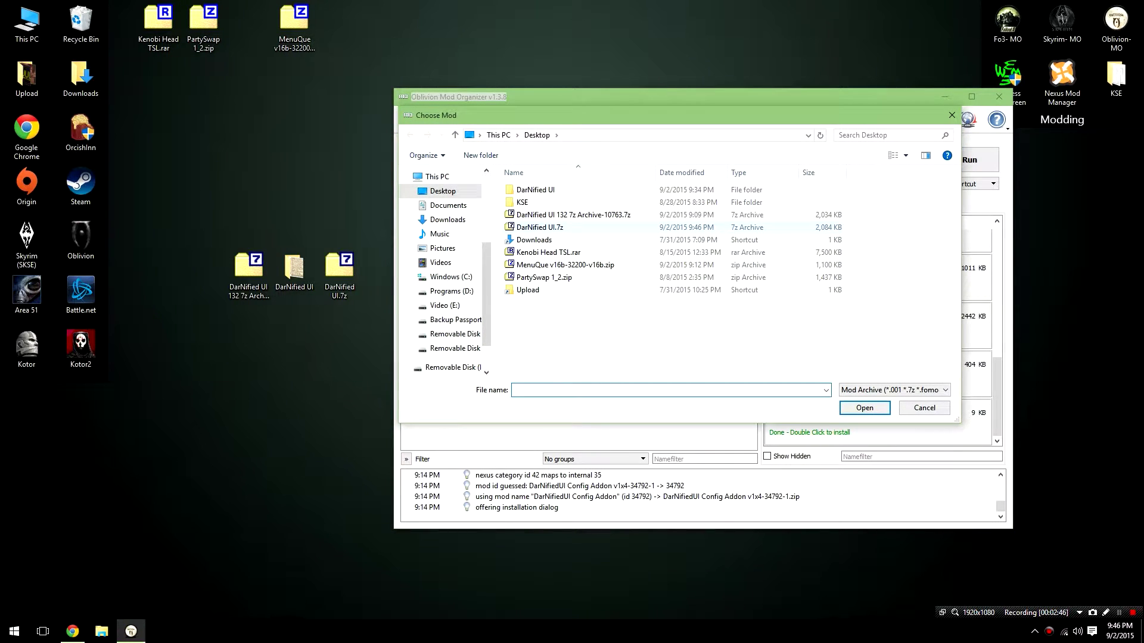
left_click(535, 227)
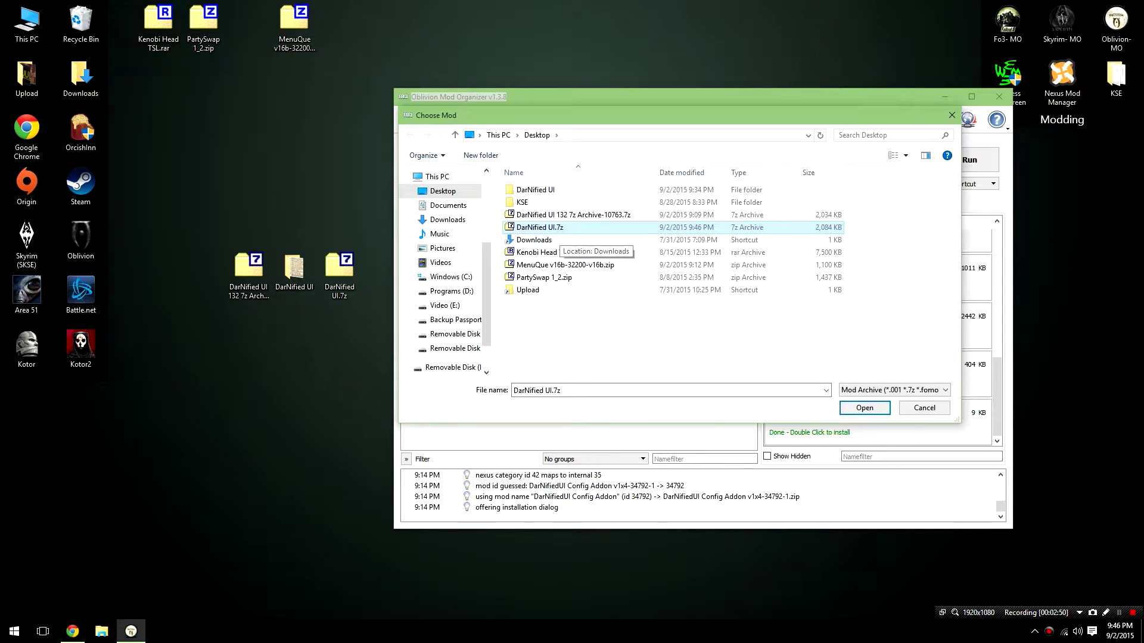
key("Return")
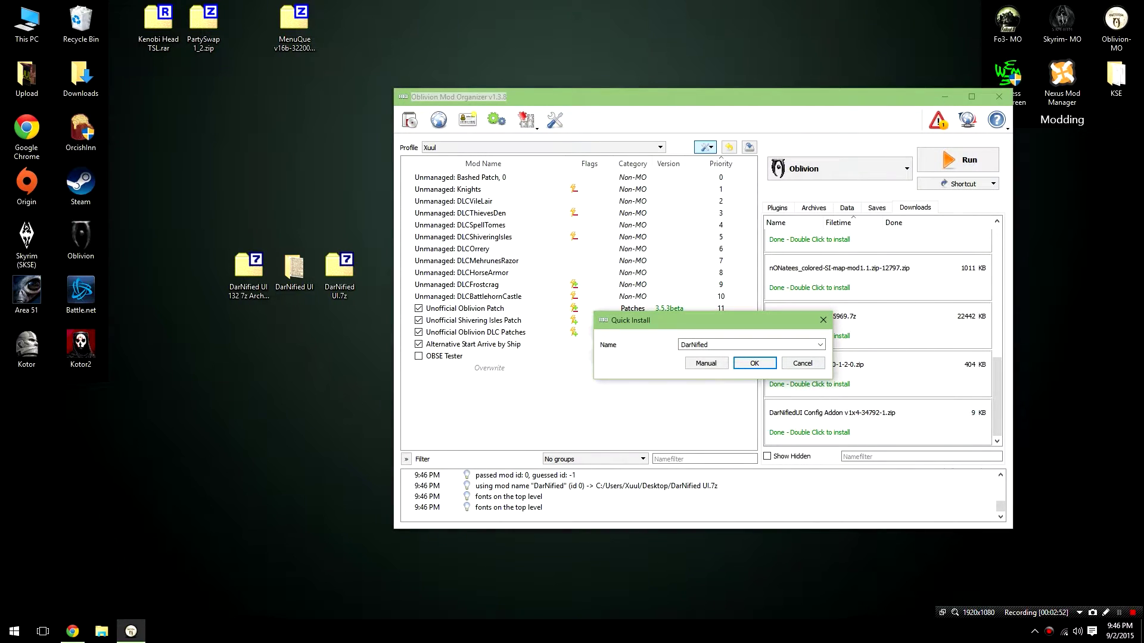
Install the mod manually as DarNified with the DarNified UI folder as the data root, and enable it in the mod list.
left_click(705, 363)
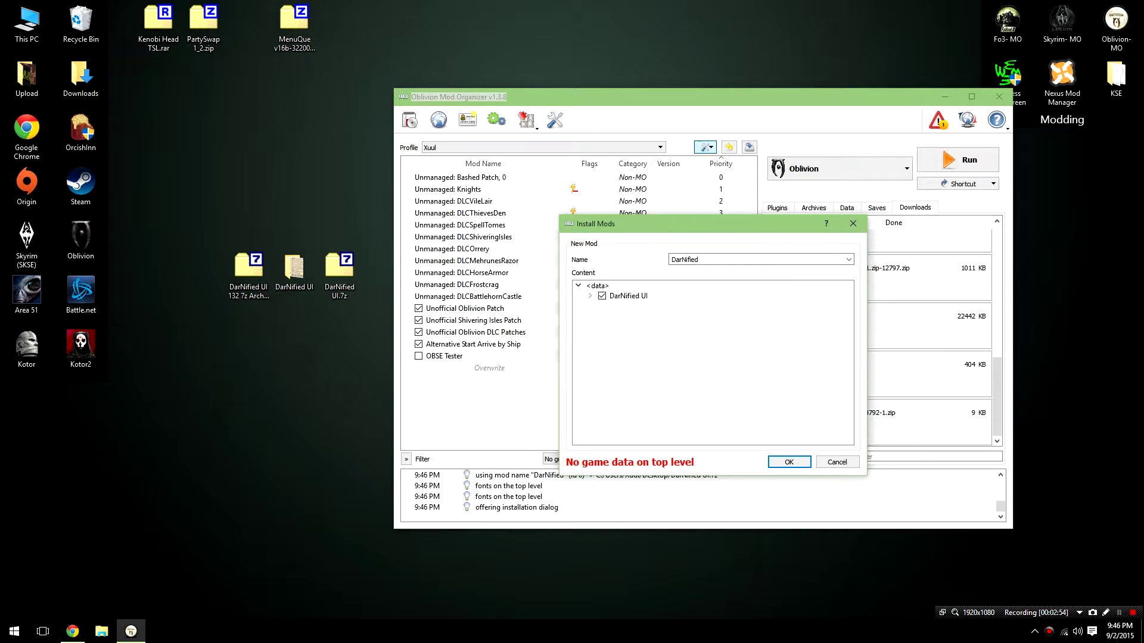
left_click(589, 296)
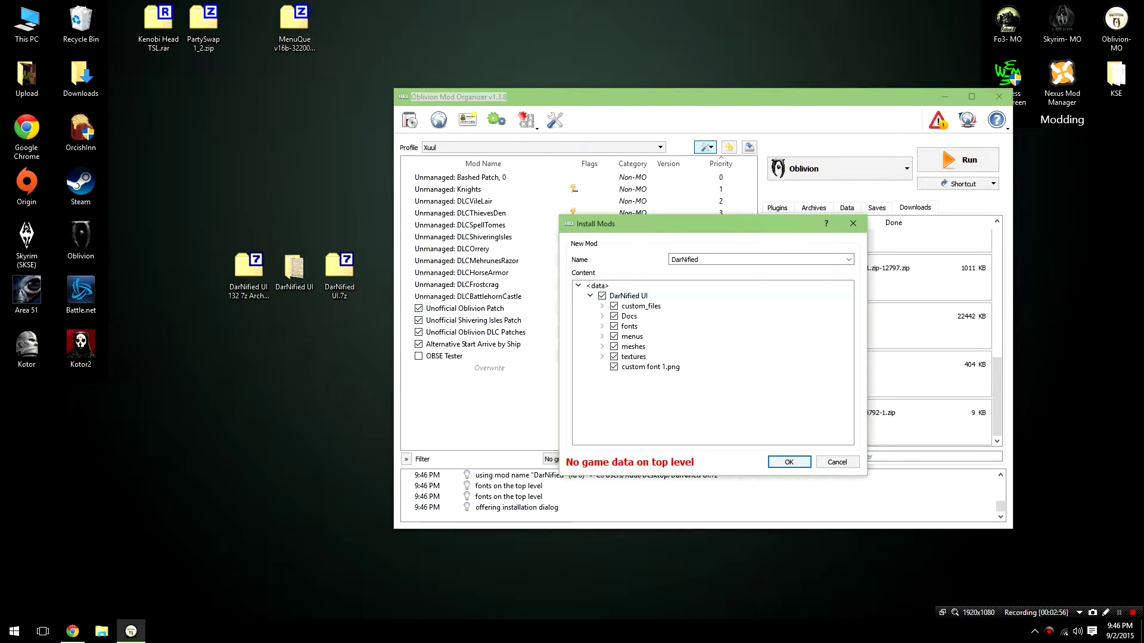
right_click(650, 298)
left_click(655, 306)
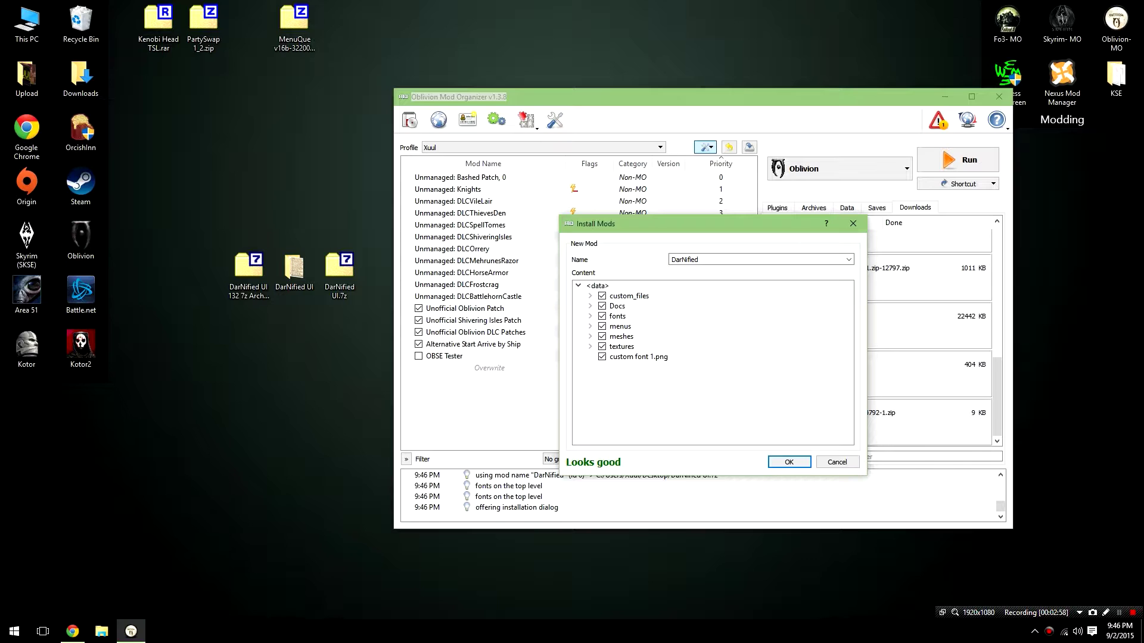
left_click(788, 462)
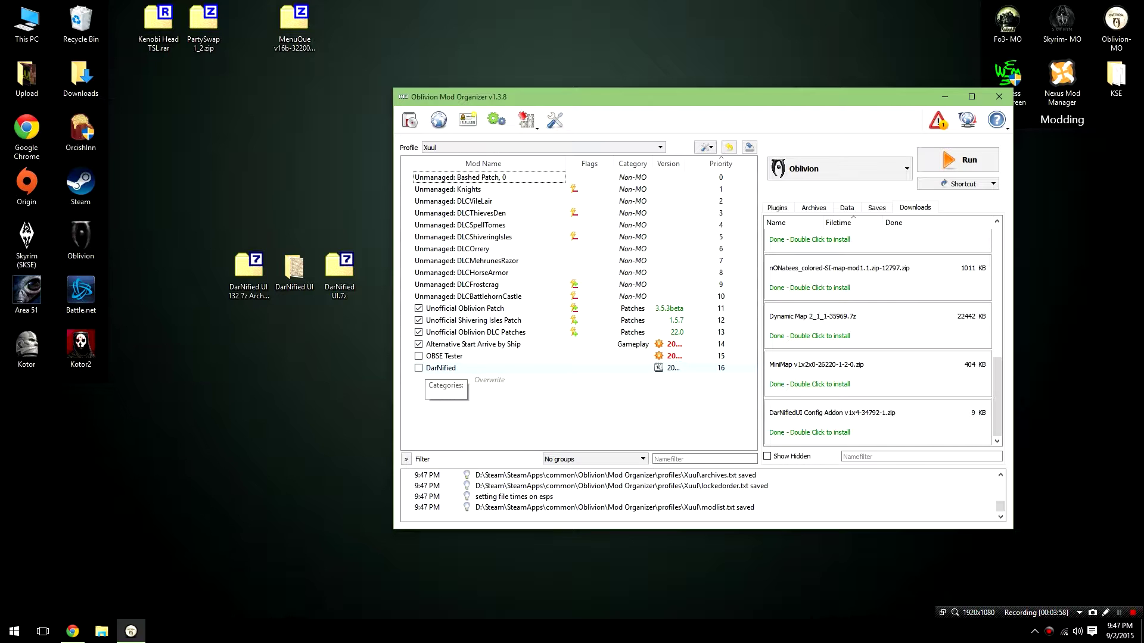
left_click(418, 367)
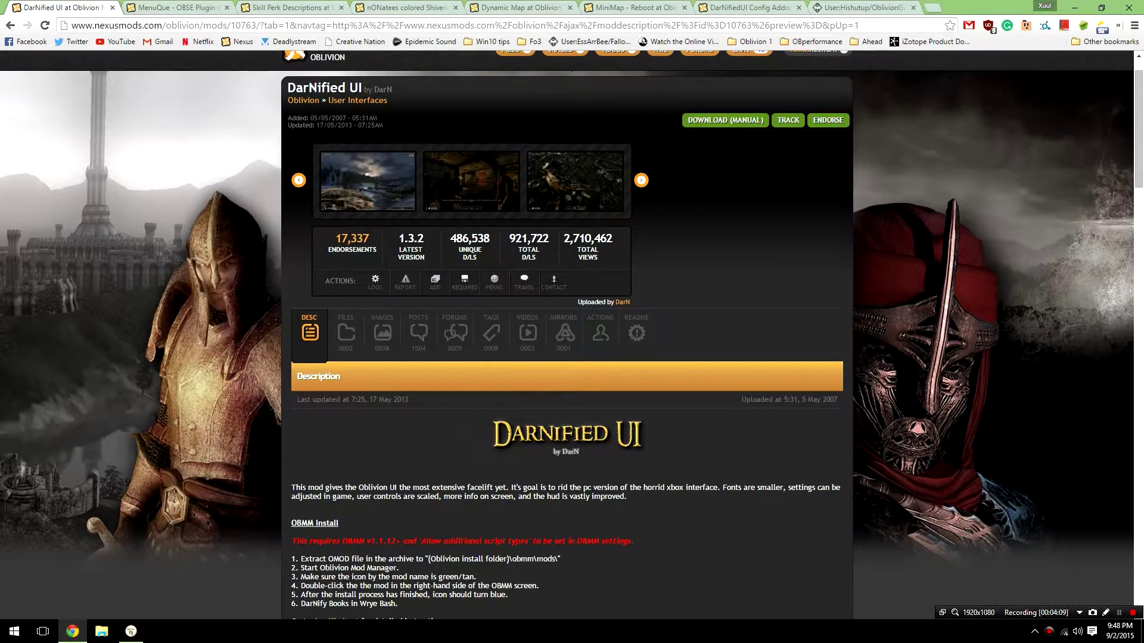
Open the profile's oblivion.ini in Mod Organizer's INI editor and search for "font" to reach the [Fonts] section.
scroll(572, 334, "down", 7)
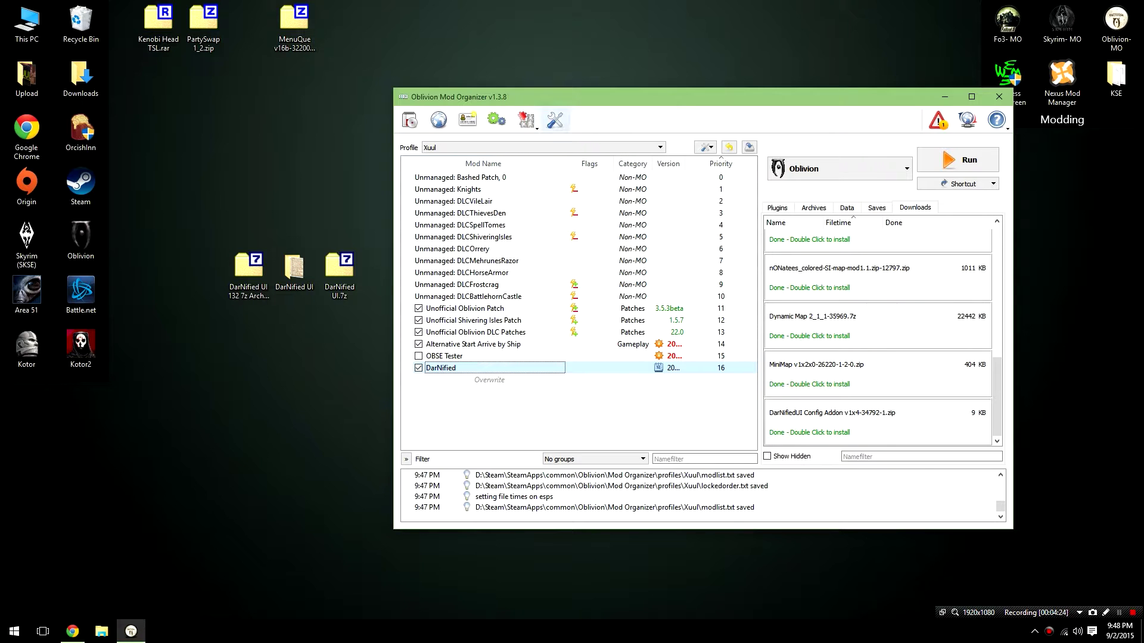
left_click(554, 120)
left_click(545, 141)
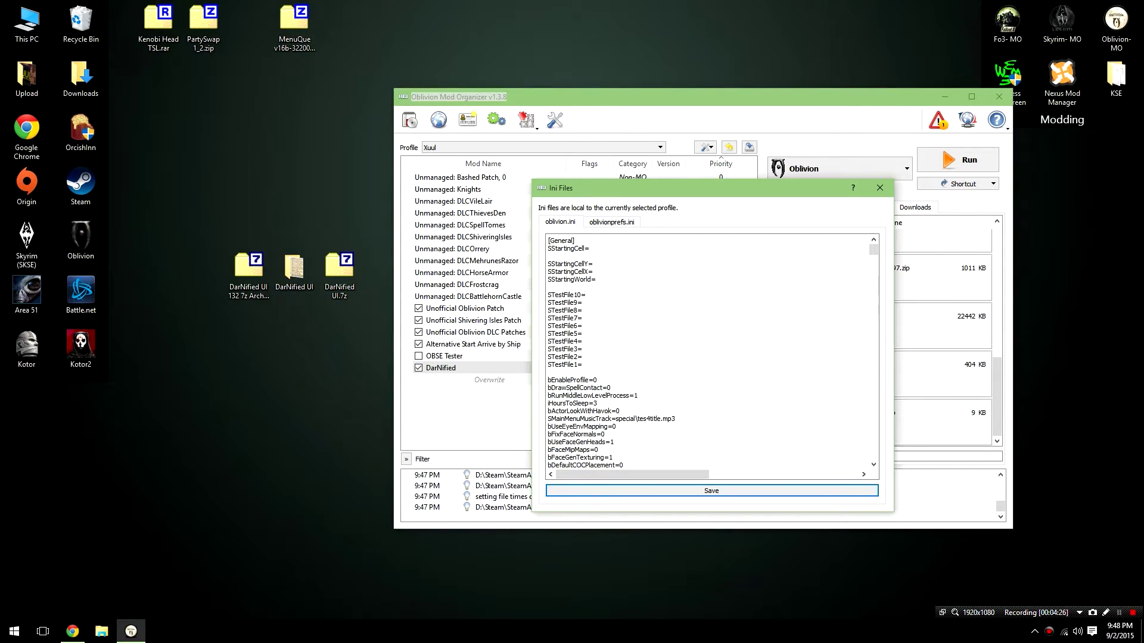
key("ctrl+f")
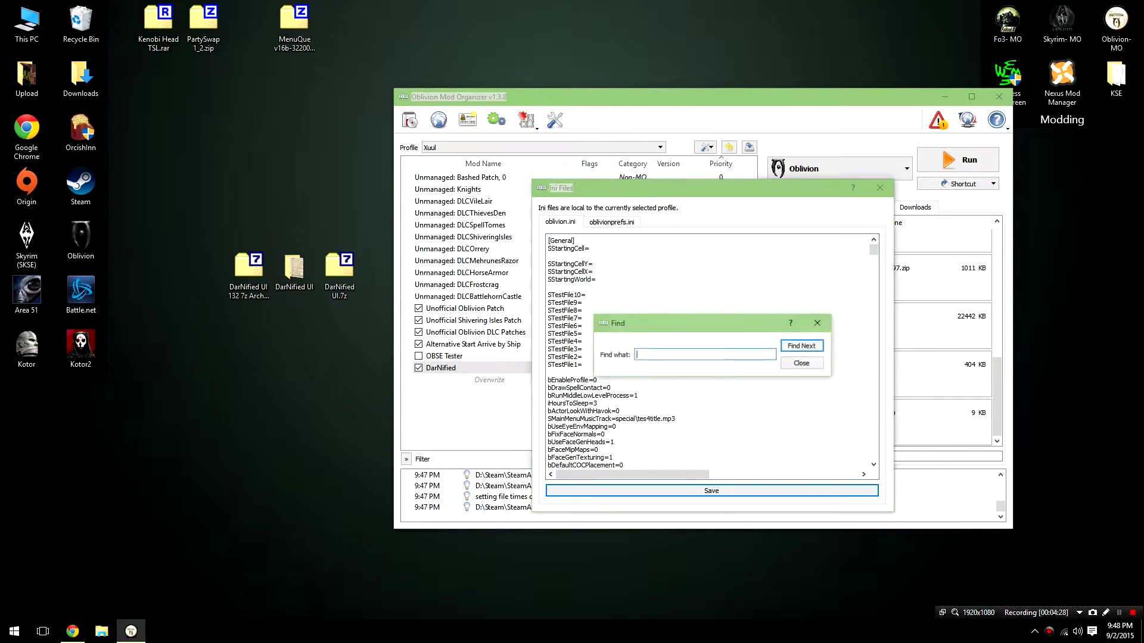
type("font")
key("Return")
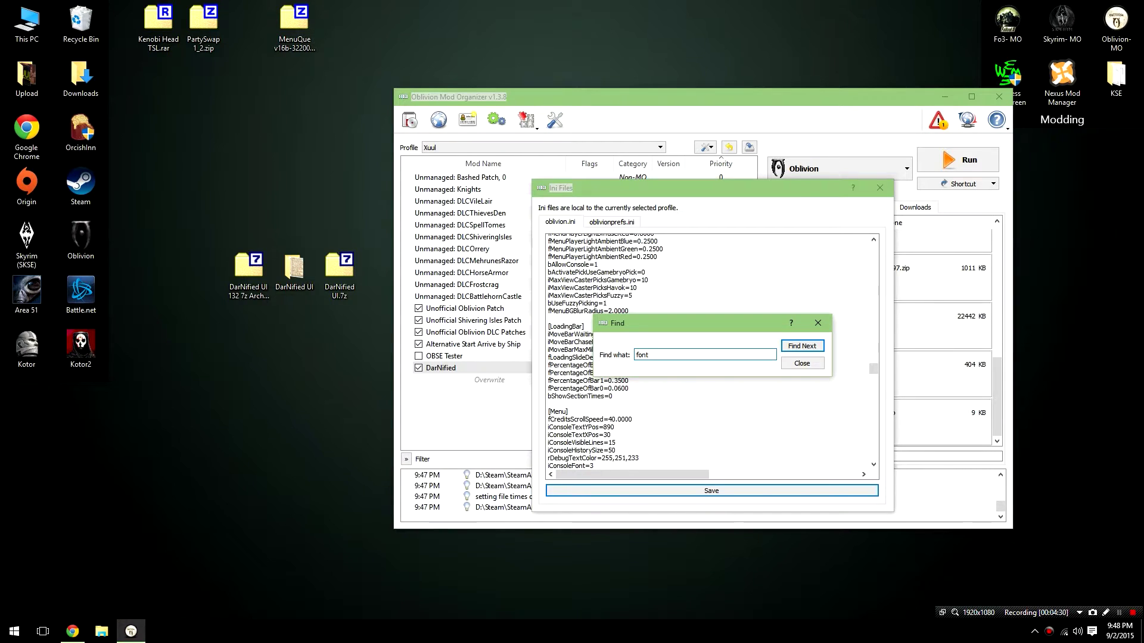
key("Return")
key("Return")
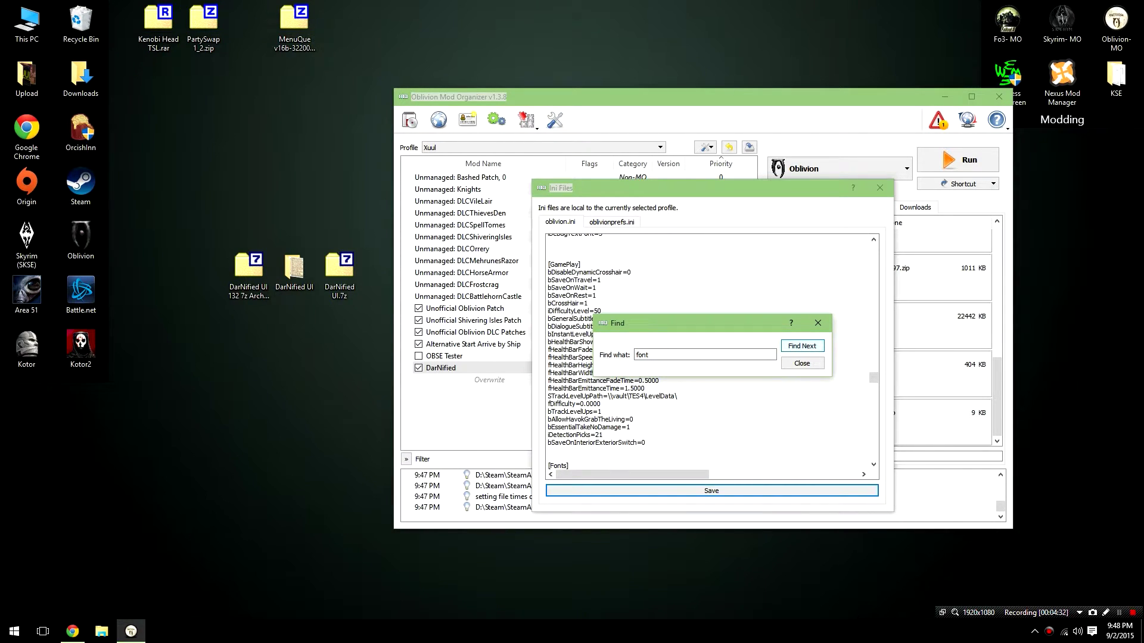
left_click(818, 323)
scroll(818, 324, "down", 3)
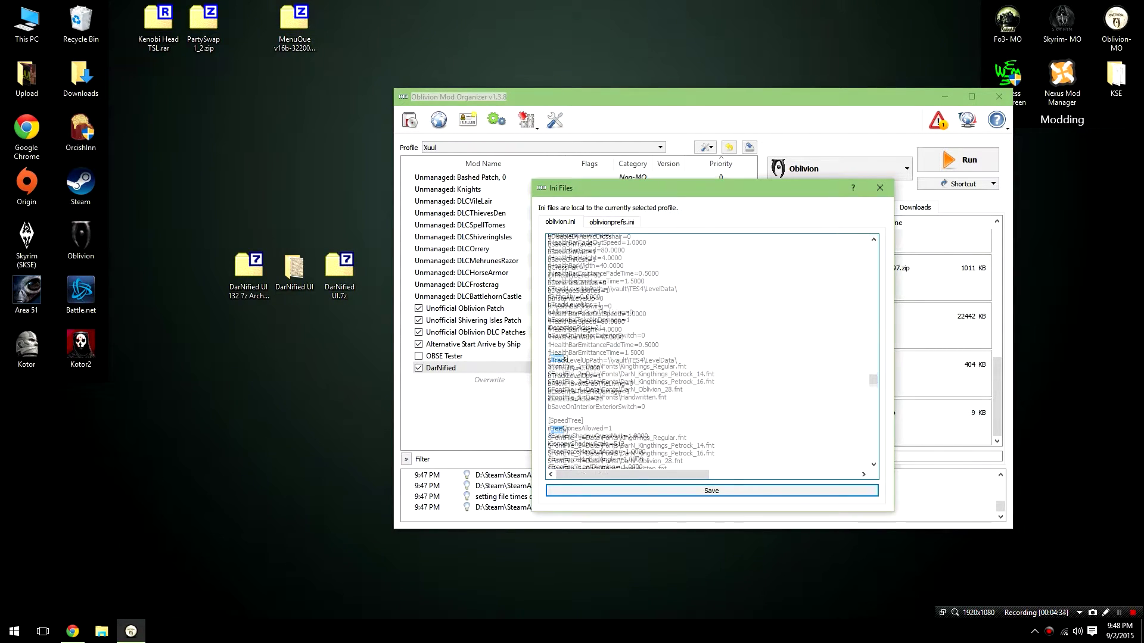
scroll(709, 352, "down", 3)
Replace the five SFontFile lines in oblivion.ini with the copied DarNified font block, delete the duplicate [Fonts] header, and save the file.
left_click_drag(667, 361, 547, 330)
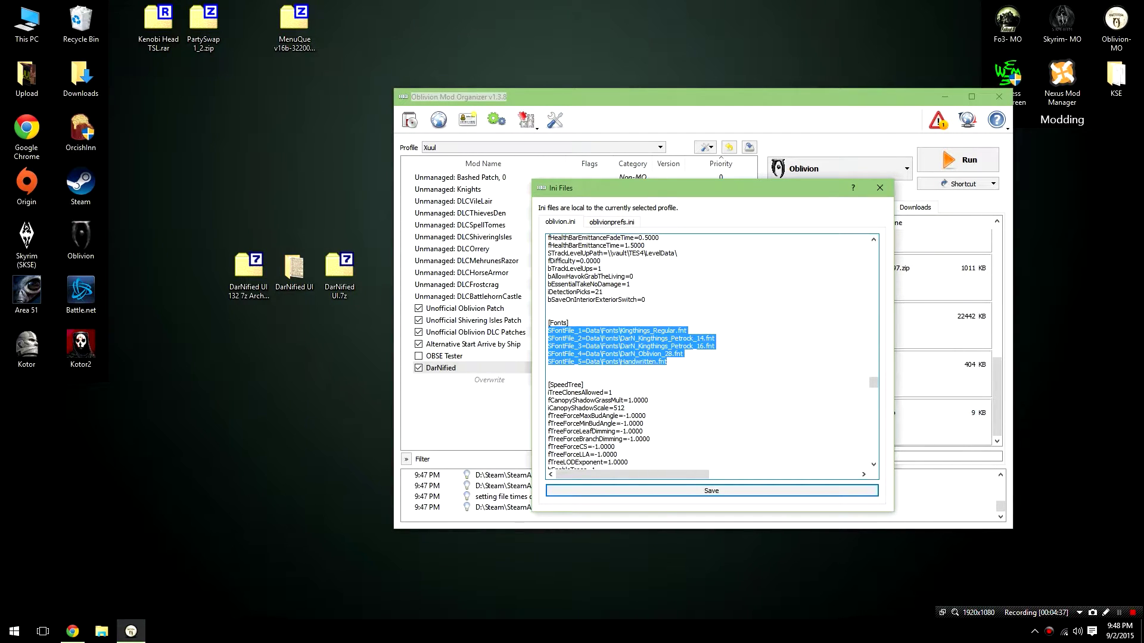
type("[Fonts] ;SFontFile_1=Data\\Fonts\\Kingthings_Regular.fnt SFontFile_1=Data\\Fonts\\DarN_Kingthings_Exeter_28.fnt ;SFontFile_2=Data\\Fonts\\Kingthings_Shadowed.fnt SFontFile_2=Data\\Fonts\\DarN_LG_Kingthings_Petrock_14.fnt ;SFontFile_3=Data\\Fonts\\Tahoma_Bold_Small.fnt SFontFile_3=Data\\Fonts\\DarN_LG_Kingthings_Petrock_18.fnt ;SFontFile_4=Data\\Fonts\\Daedric_Font.fnt SFontFile_4=Data\\Fonts\\DarN_Oblivion_28.fnt SFontFile_5=Data\\Fonts\\Handwritten.fnt")
left_click_drag(569, 323, 548, 322)
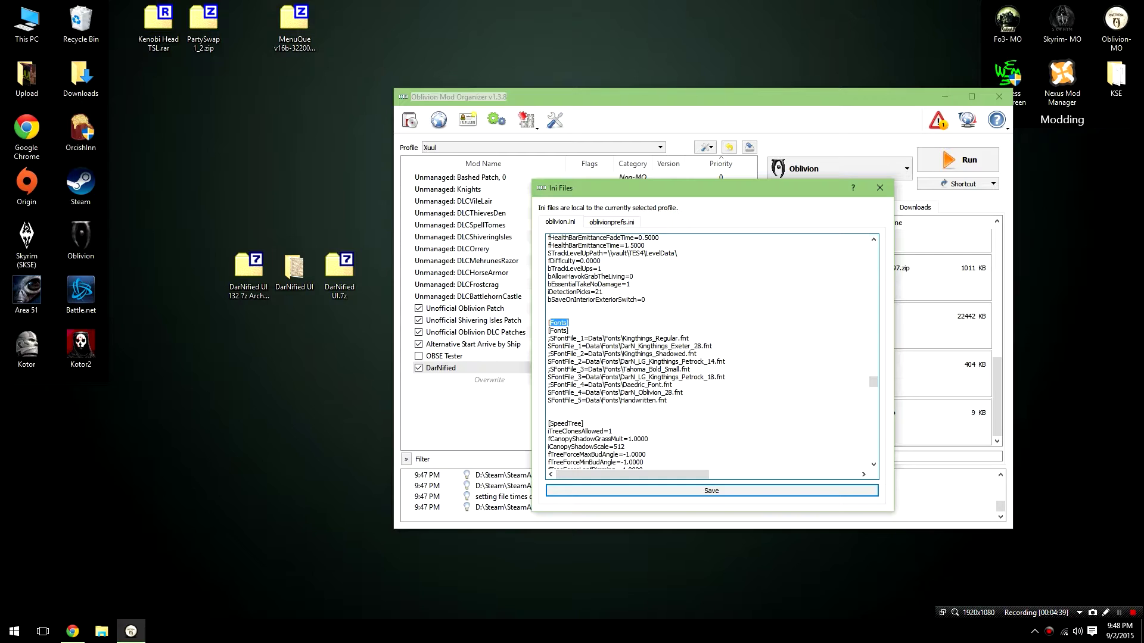
key("BackSpace")
type("7")
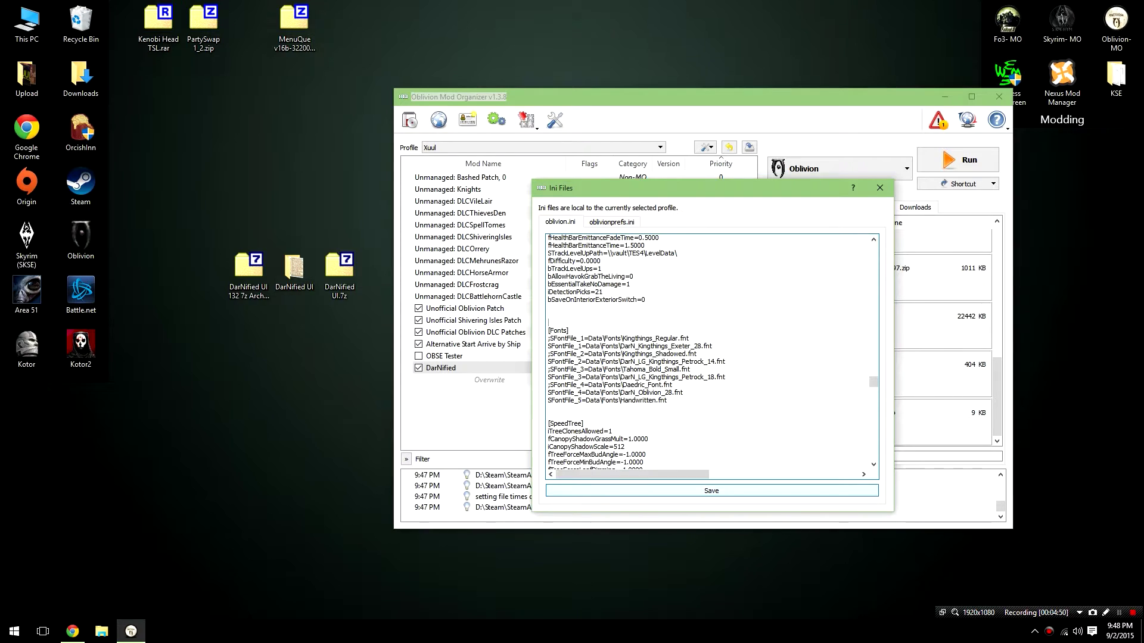
left_click(711, 491)
left_click(880, 189)
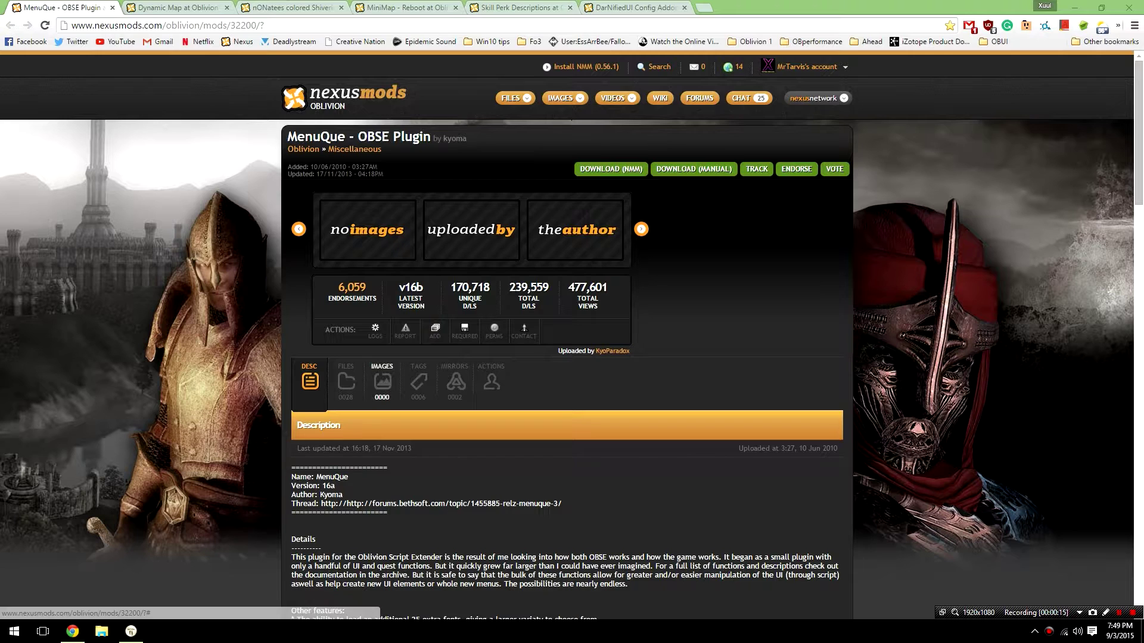
Download MenuQue v16b manually from the plugin's Nexus files page, and open its extracted folder on the desktop.
left_click(345, 384)
scroll(346, 385, "down", 2)
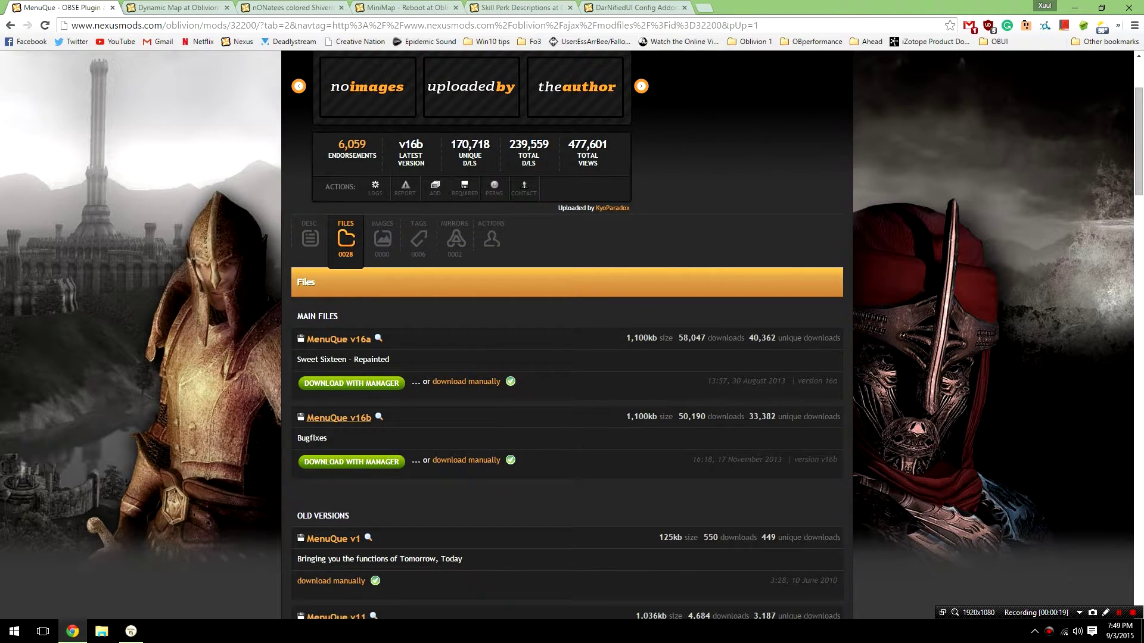
left_click(467, 460)
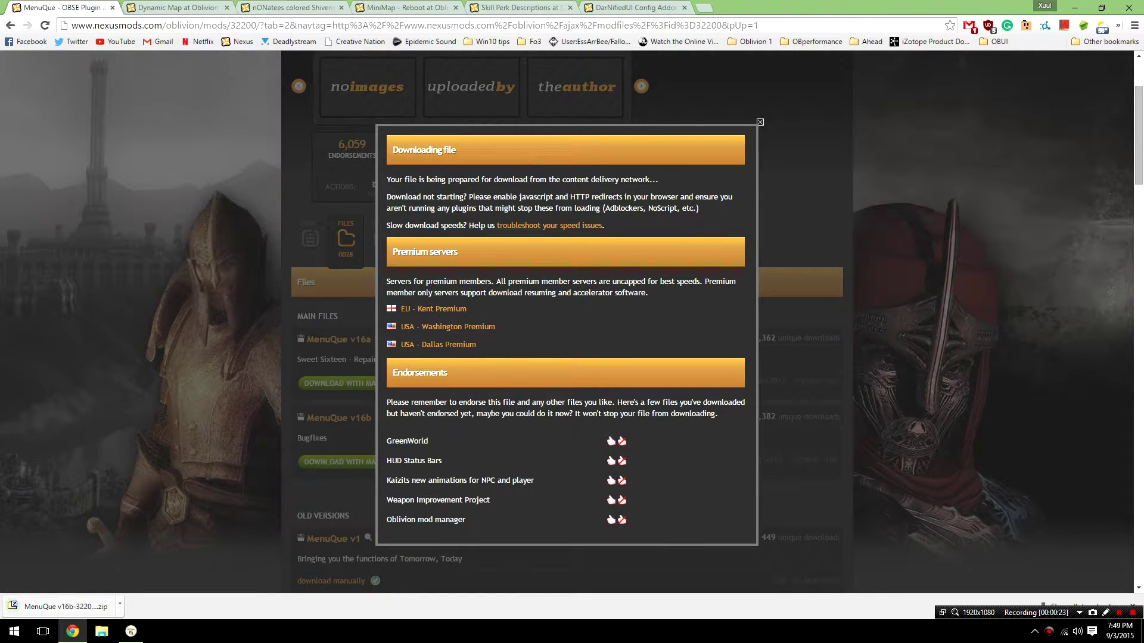
key("super+d")
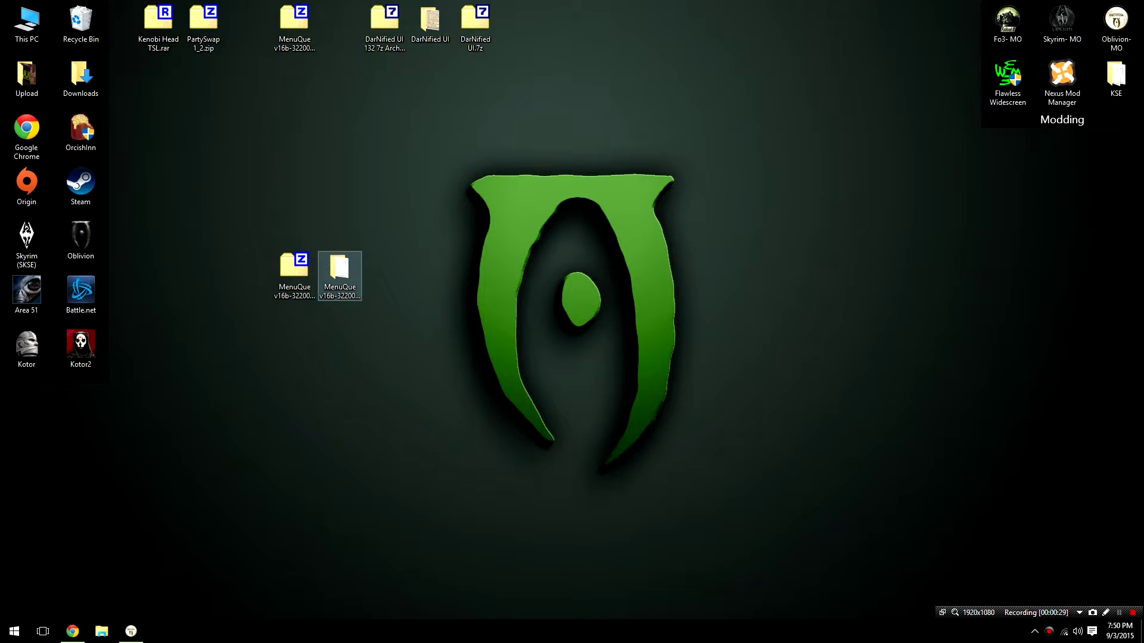
double_click(339, 274)
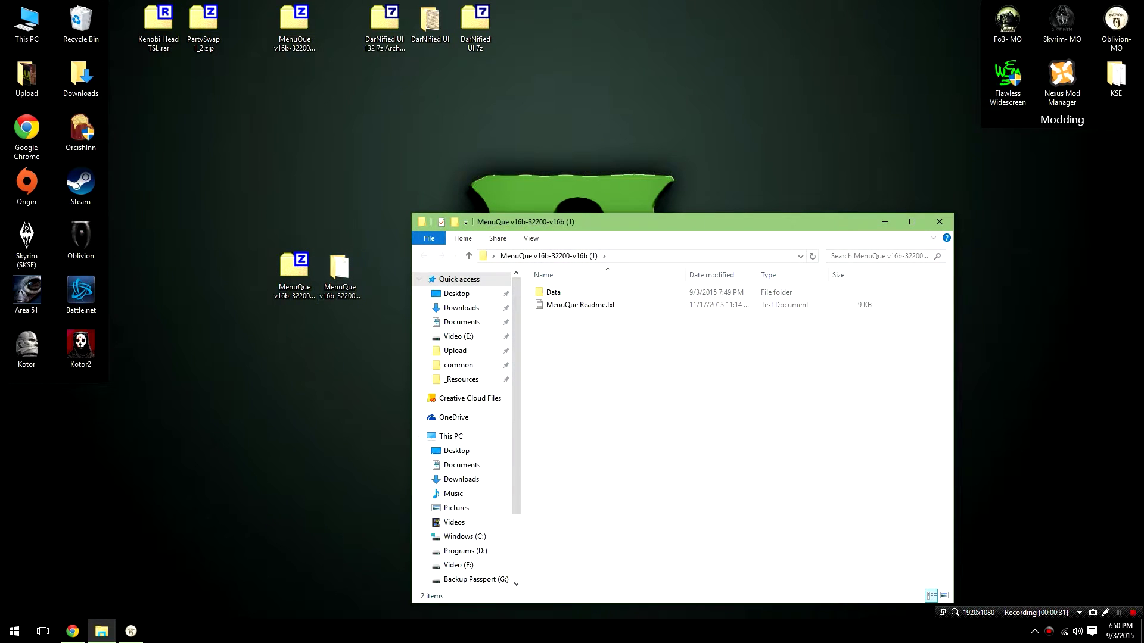
Copy the MenuQue folder, MenuQue.dll and OBSE_Kyoma_MenuQue.dll from Data\OBSE\Plugins in the extracted MenuQue folder.
double_click(553, 292)
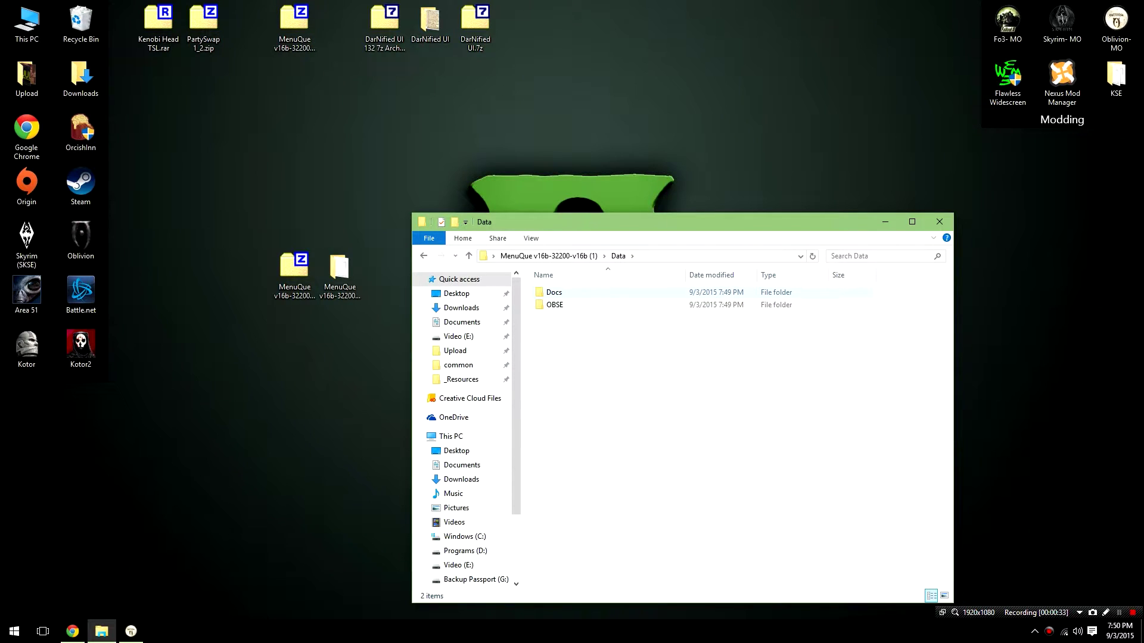
double_click(554, 304)
double_click(553, 292)
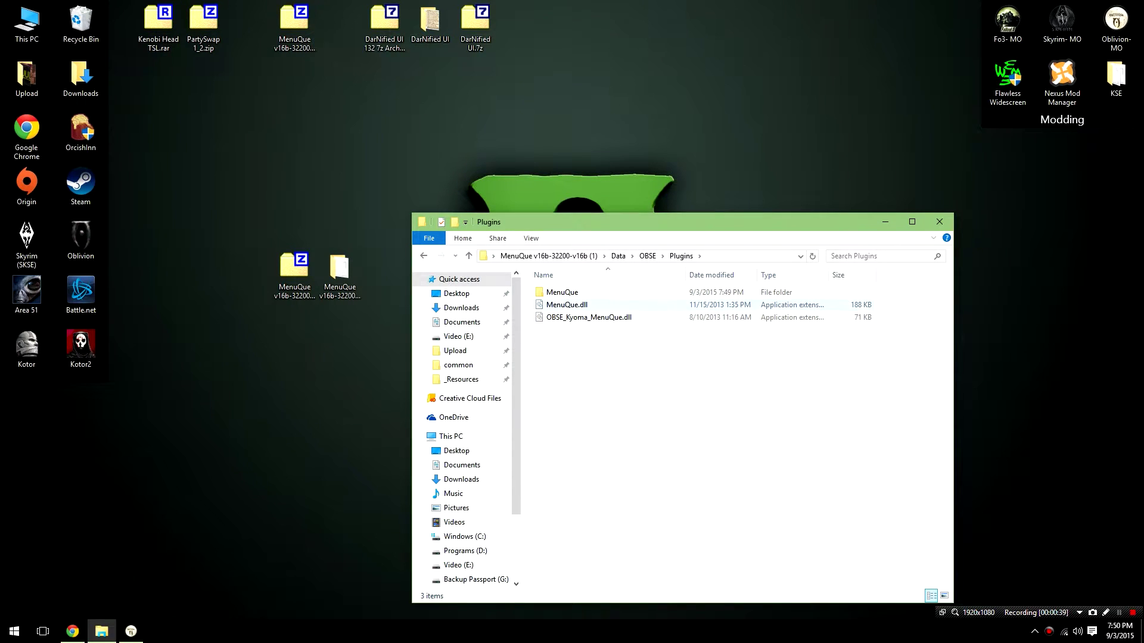
double_click(562, 292)
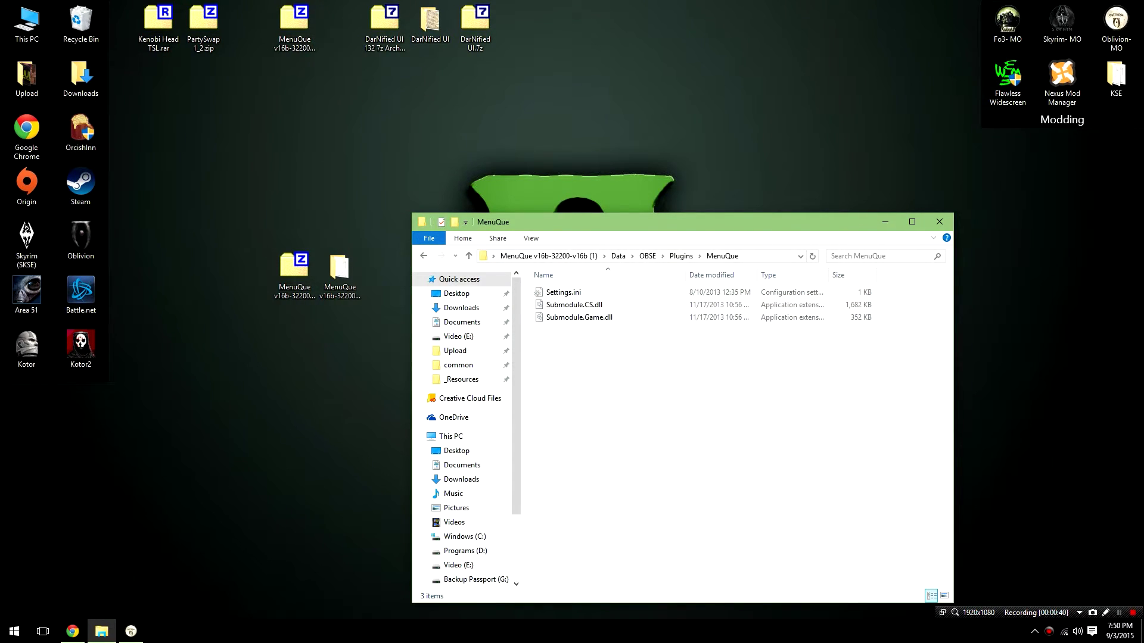
key("alt+Left")
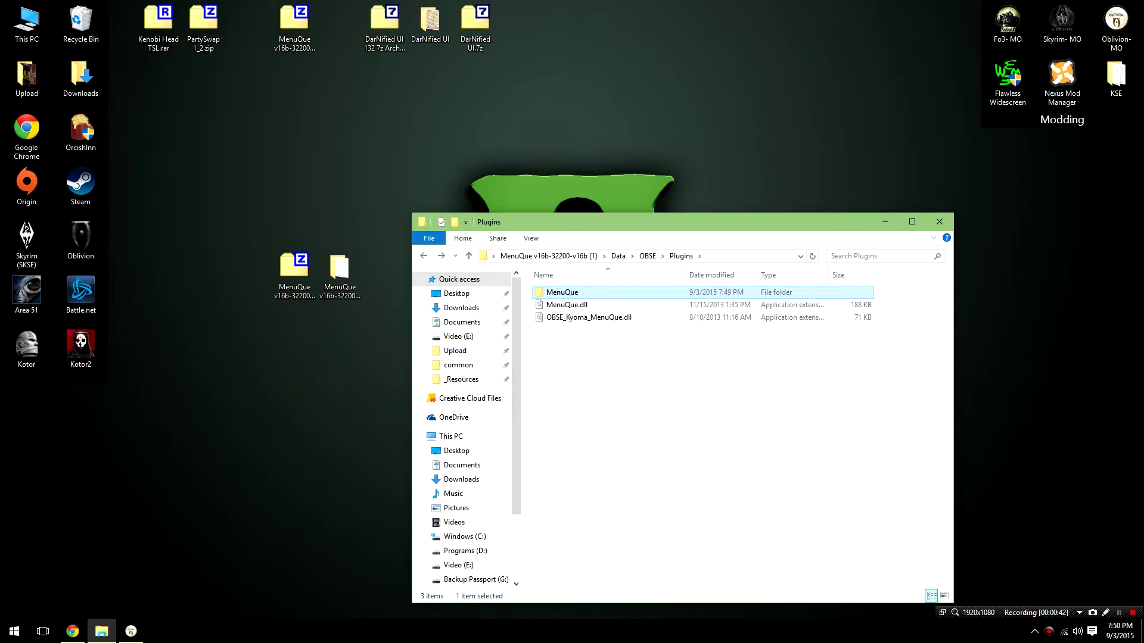
left_click_drag(651, 360, 567, 288)
right_click(598, 315)
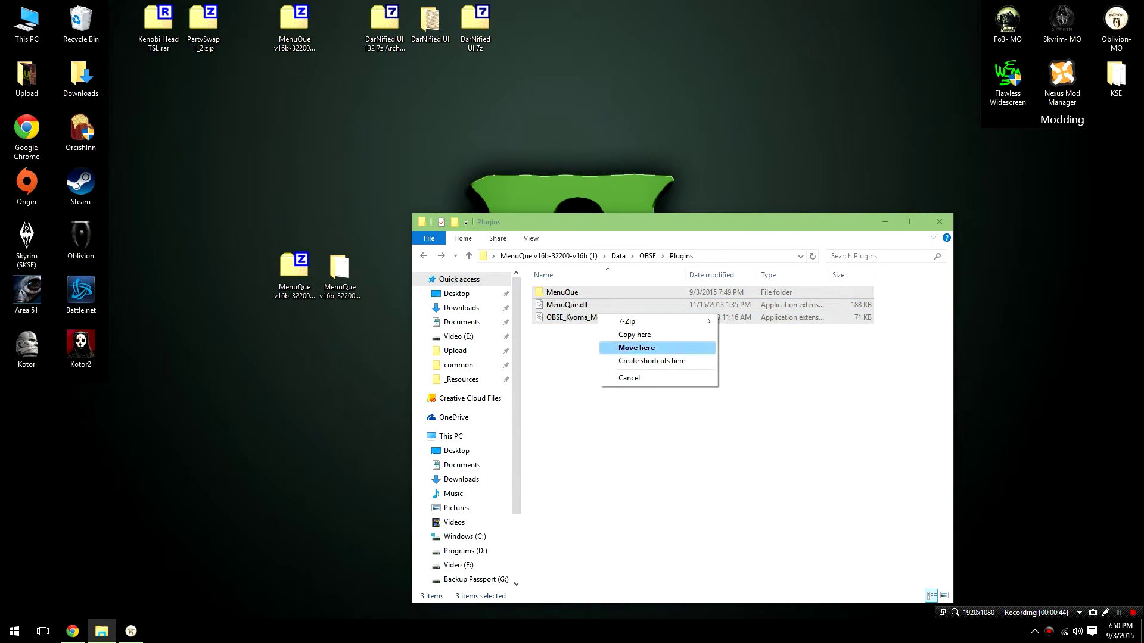
left_click(655, 395)
left_click_drag(654, 364, 566, 292)
right_click(575, 303)
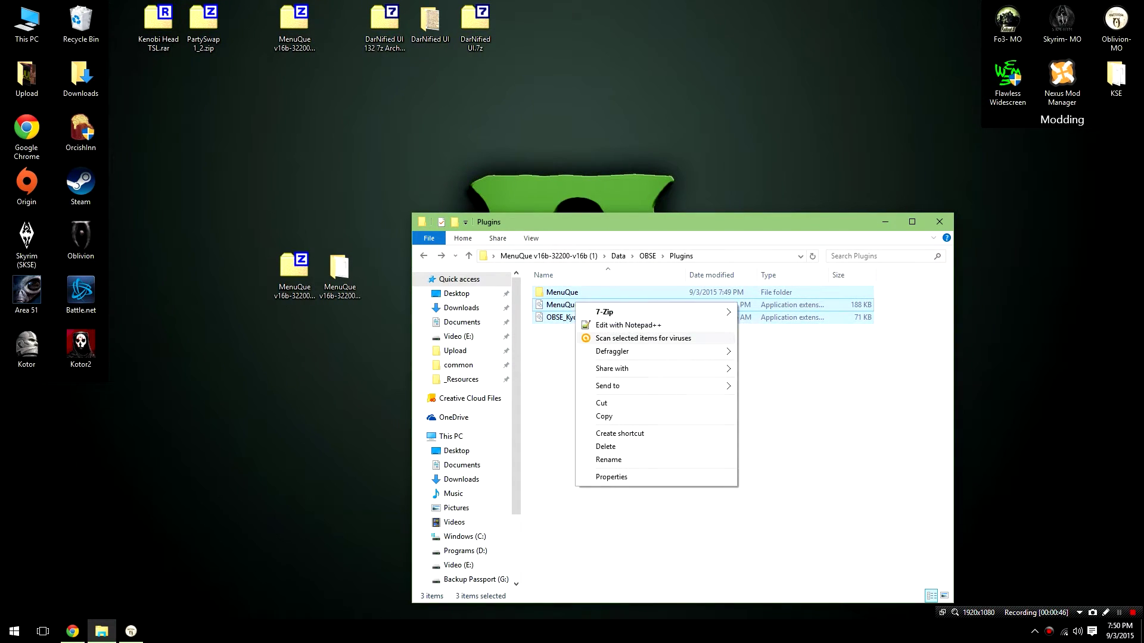
left_click(604, 417)
Open the Oblivion game's file location and paste the copied MenuQue files into its Data\OBSE\Plugins folder.
right_click(99, 234)
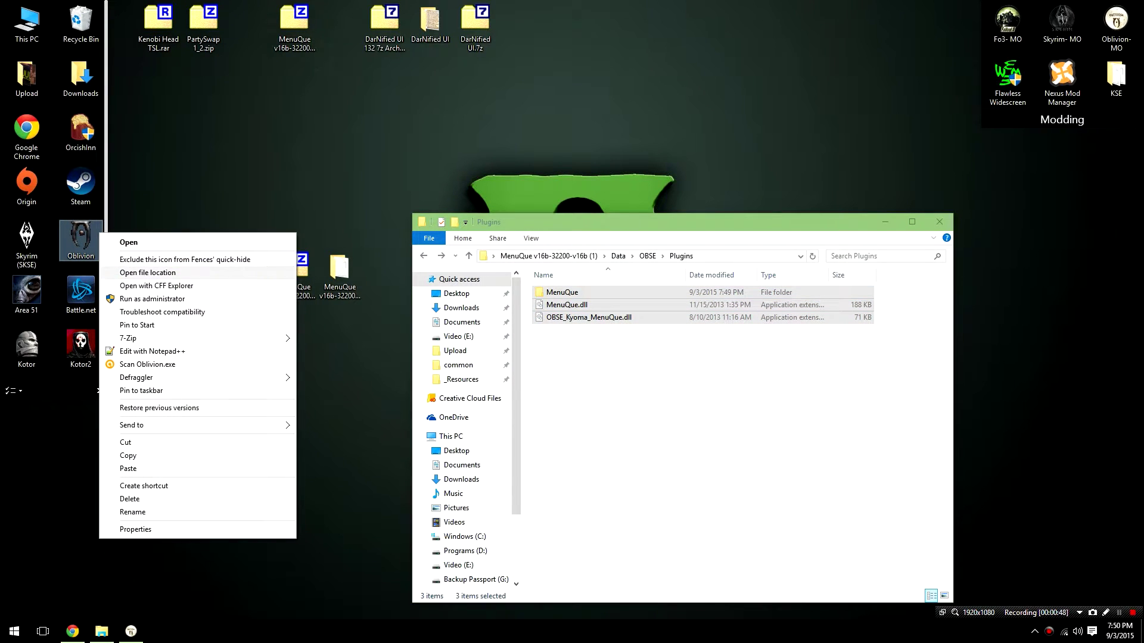
left_click(148, 272)
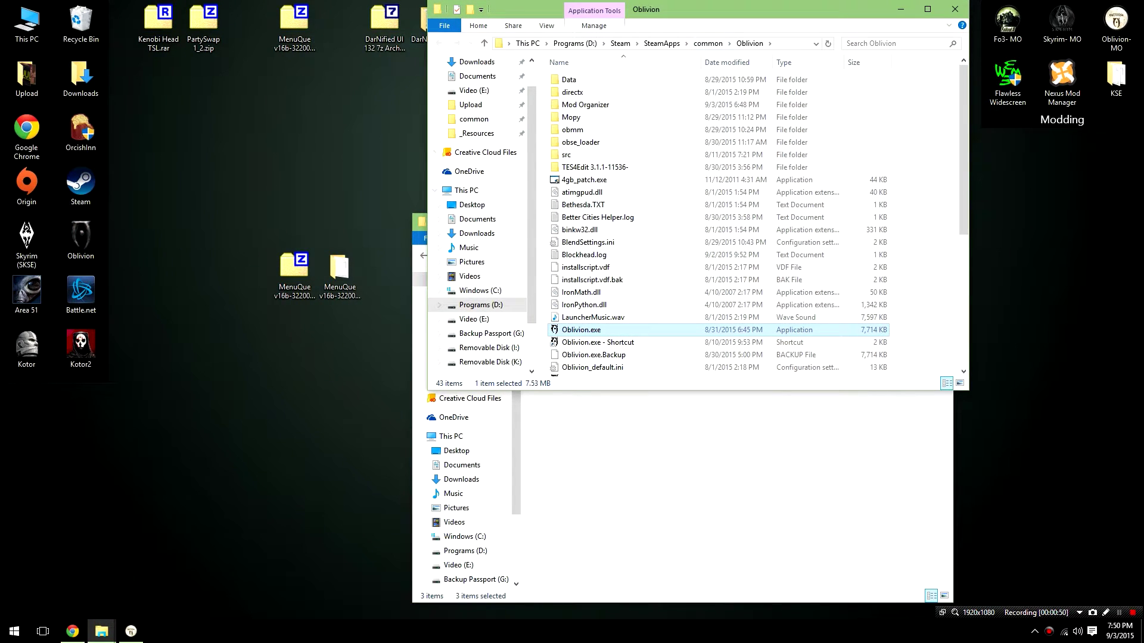
left_click_drag(756, 9, 586, 150)
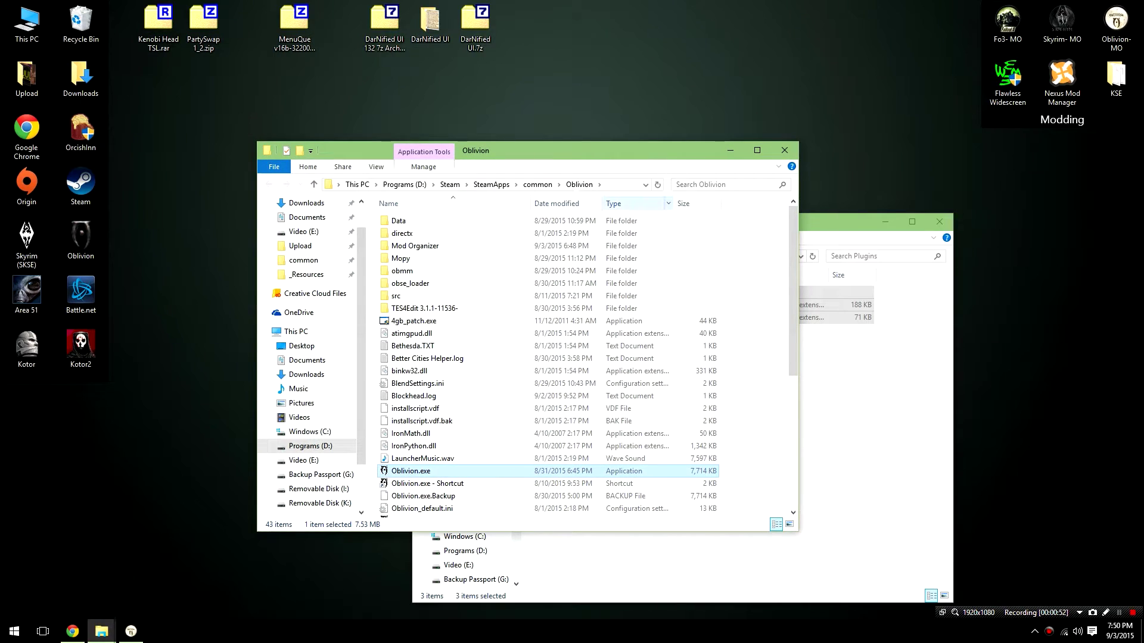
double_click(399, 221)
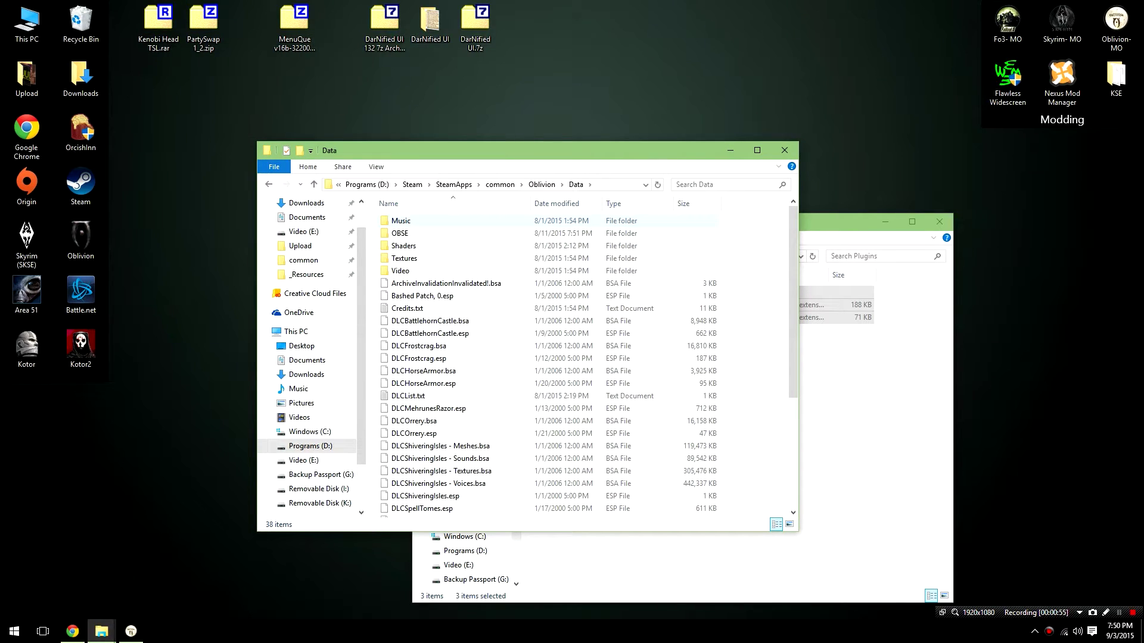
left_click(399, 233)
key("Return")
key("p")
key("Return")
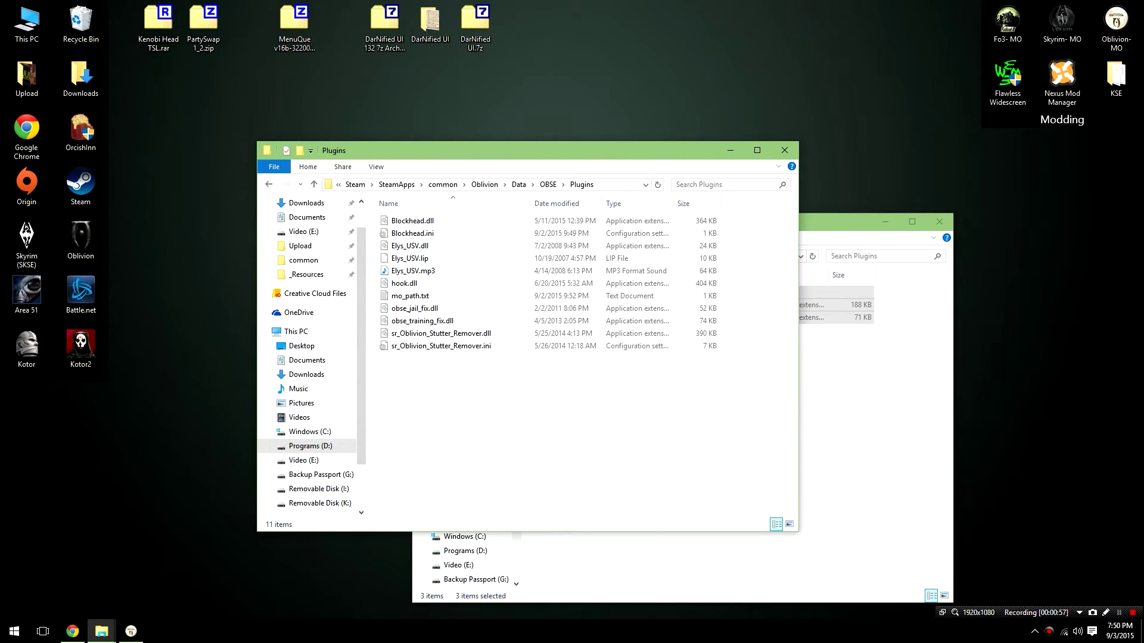
key("ctrl+v")
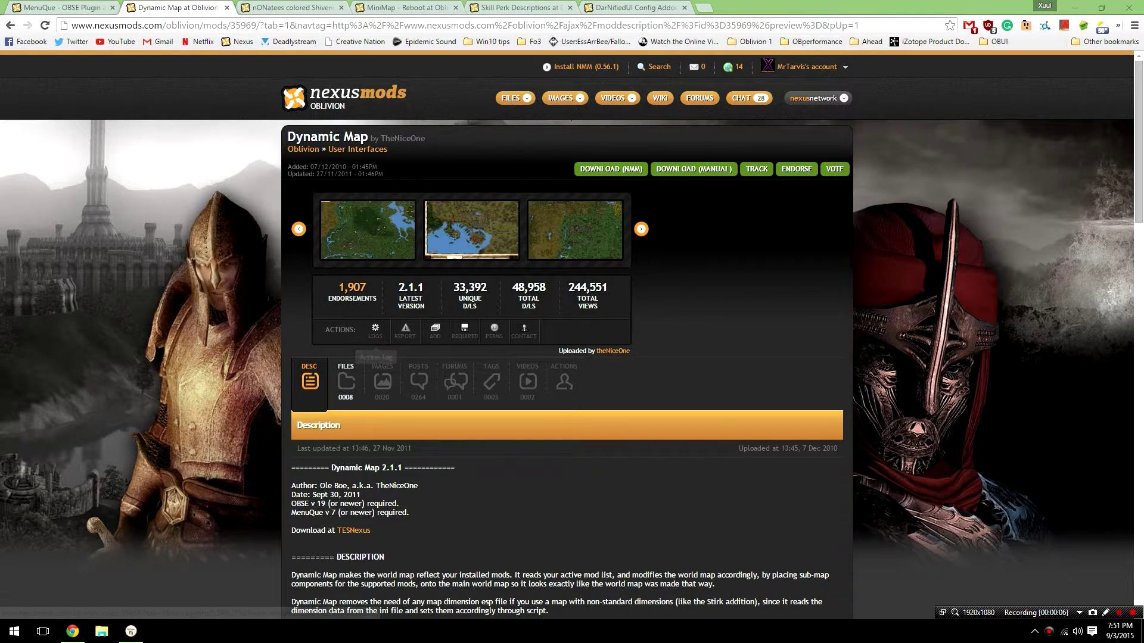
Download Dynamic Map 2_1_1 manually from the main files on the mod's Nexus page.
left_click(345, 381)
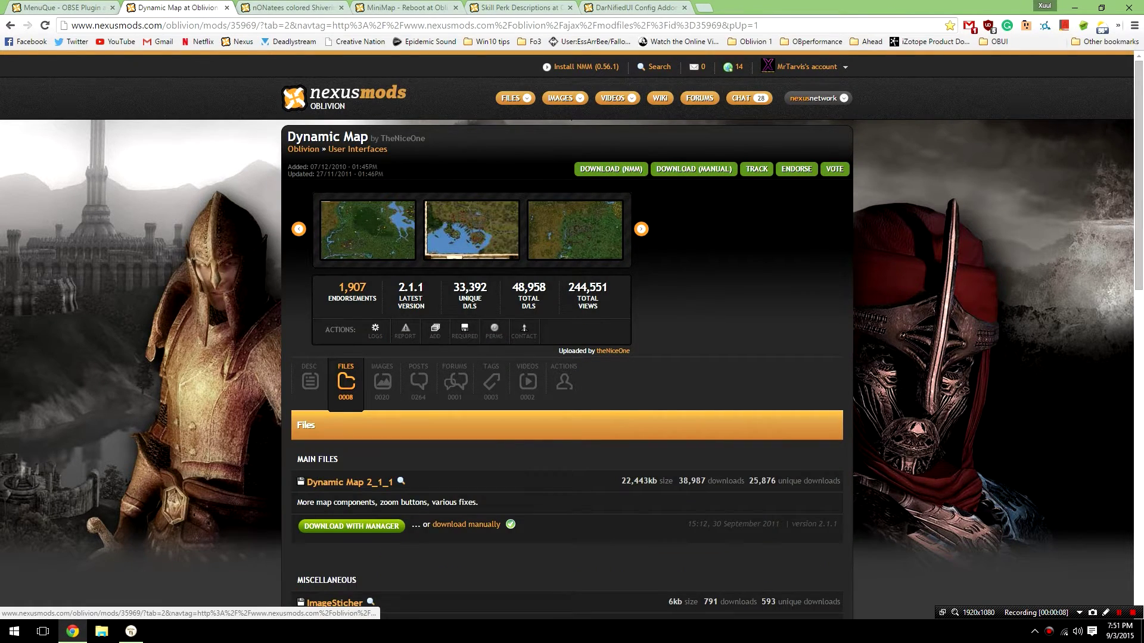
scroll(346, 381, "down", 2)
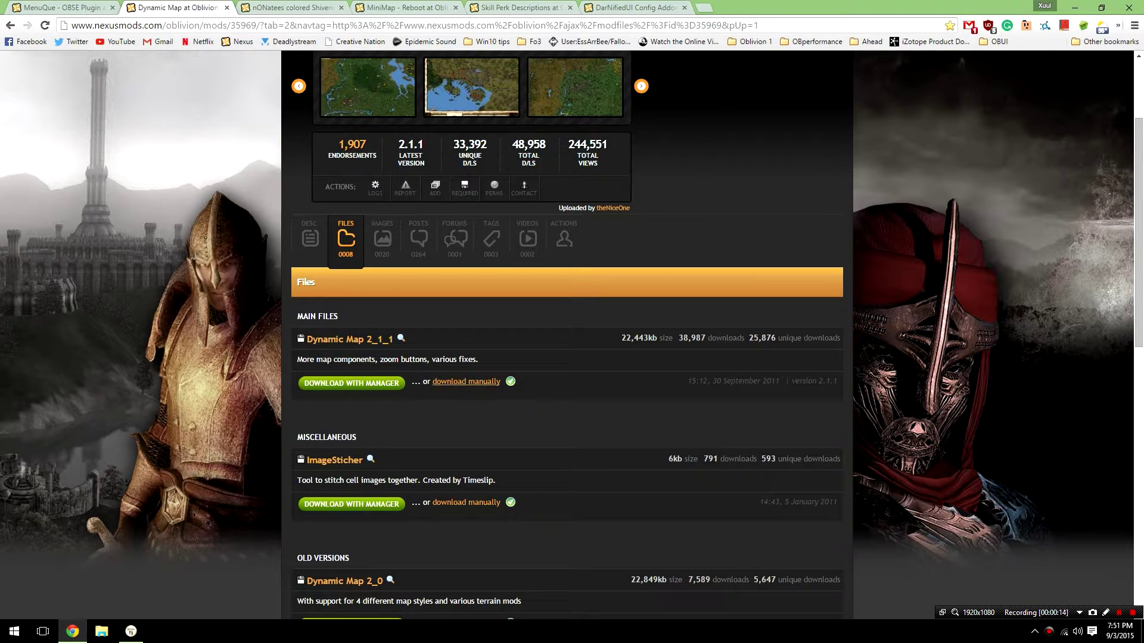
left_click(467, 382)
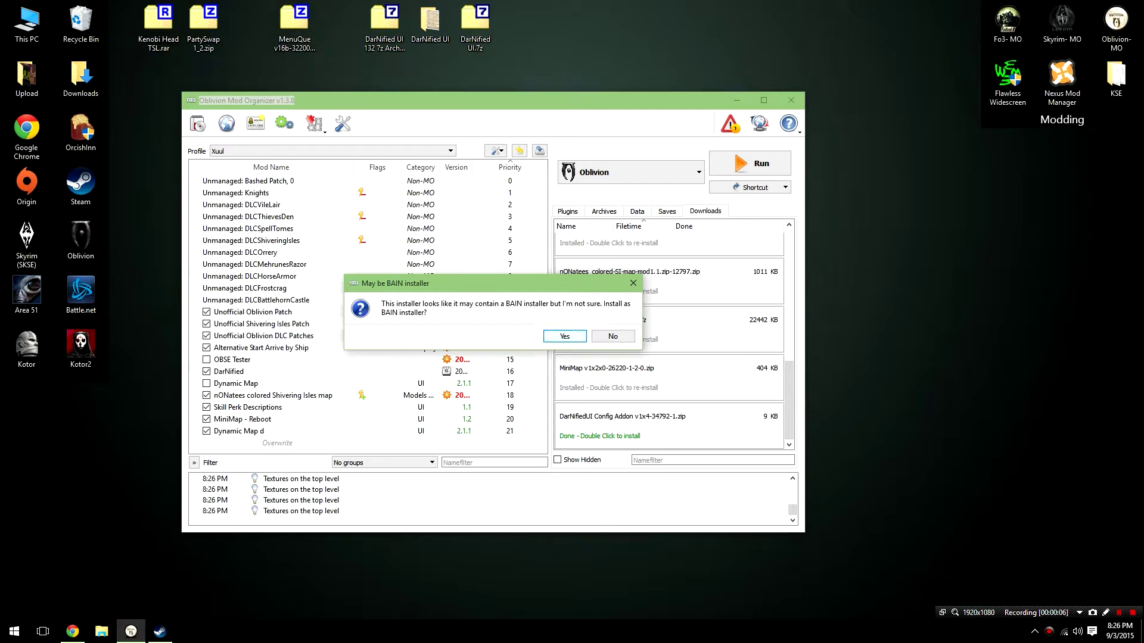
Install Dynamic Map as a BAIN package with the 00 Core and 01 Elven Map components.
key("Return")
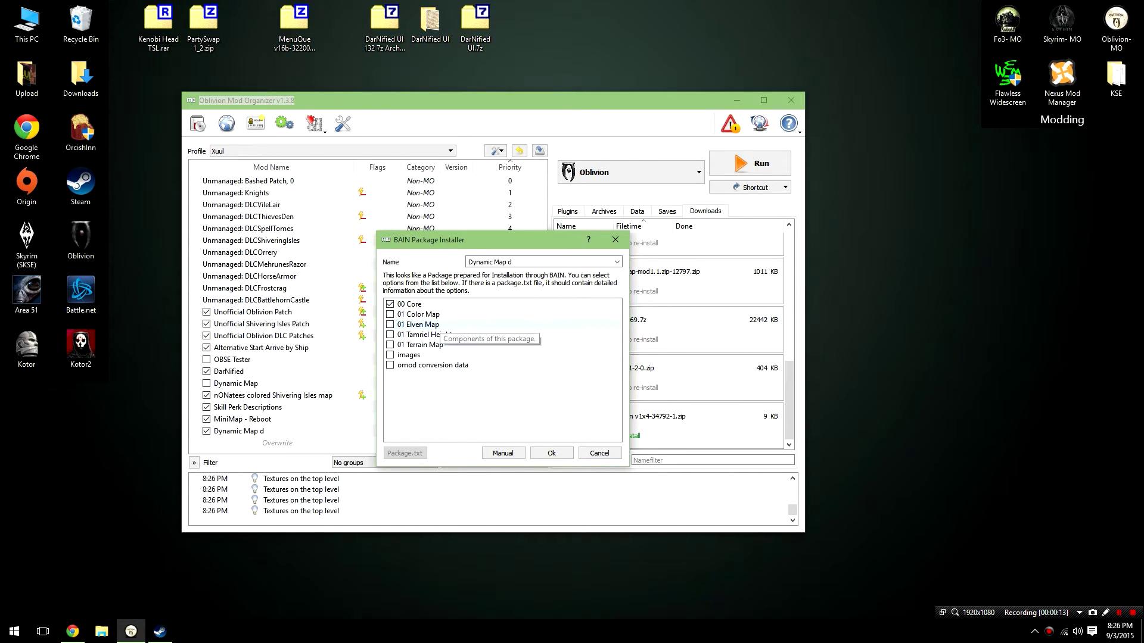
left_click(390, 324)
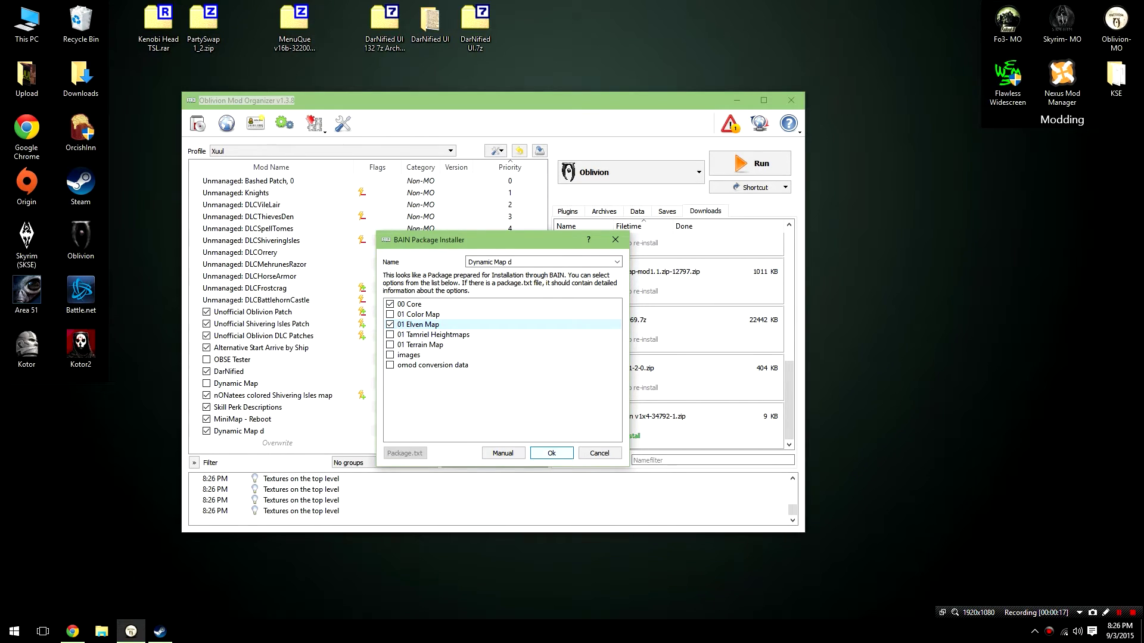
left_click(551, 453)
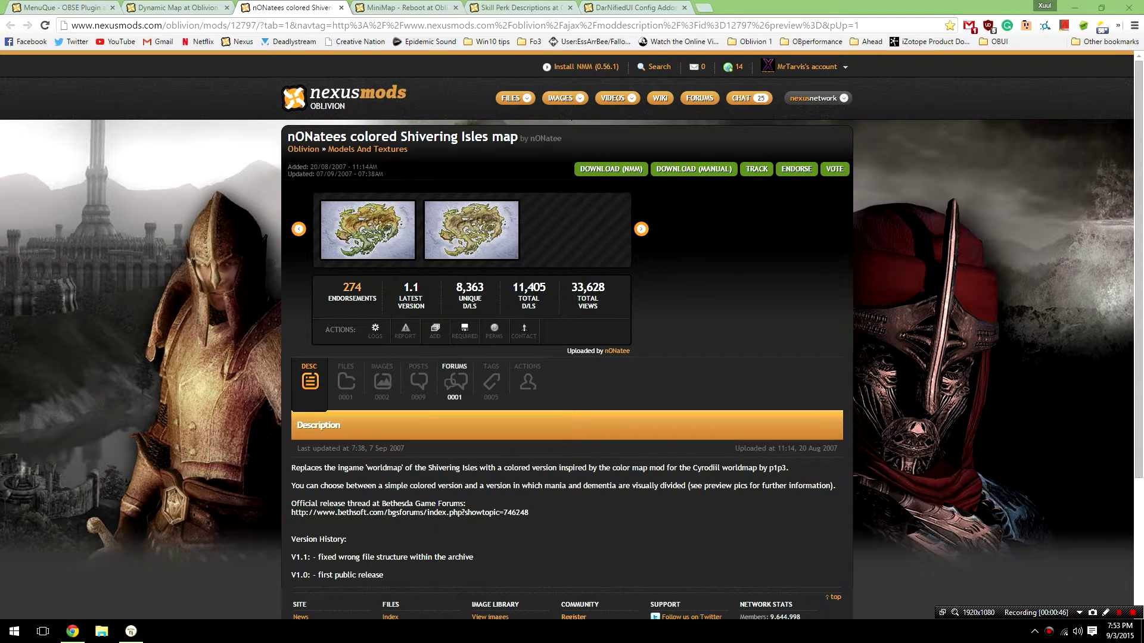
View the main file on the nONatees colored Shivering Isles map files page, and switch to Mod Organizer.
left_click(345, 381)
scroll(346, 381, "down", 1)
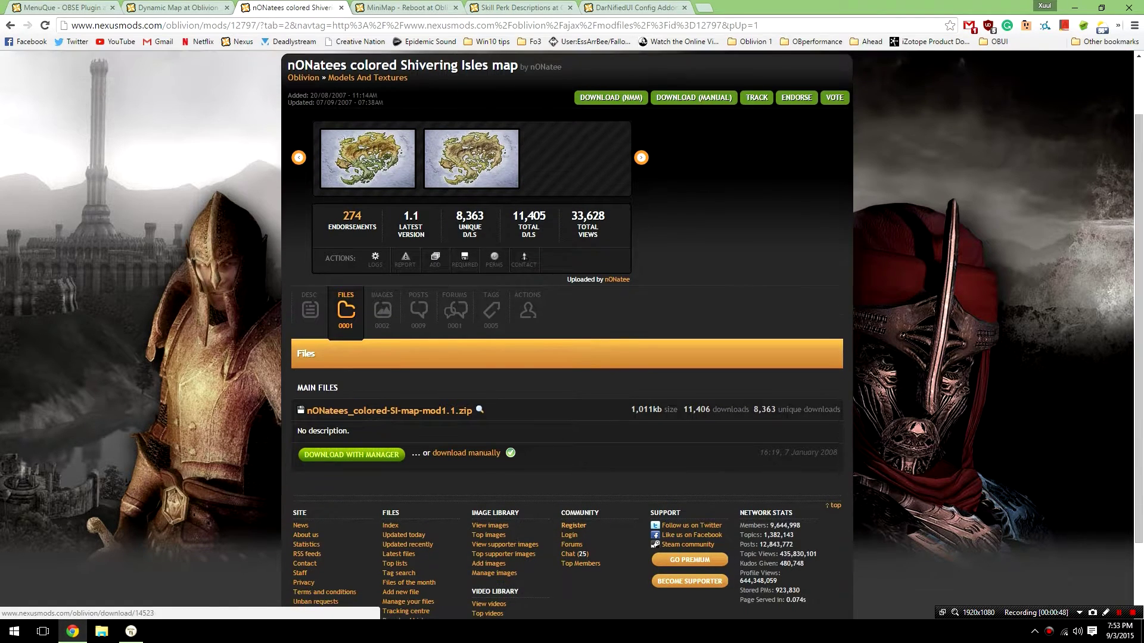
left_click(1074, 8)
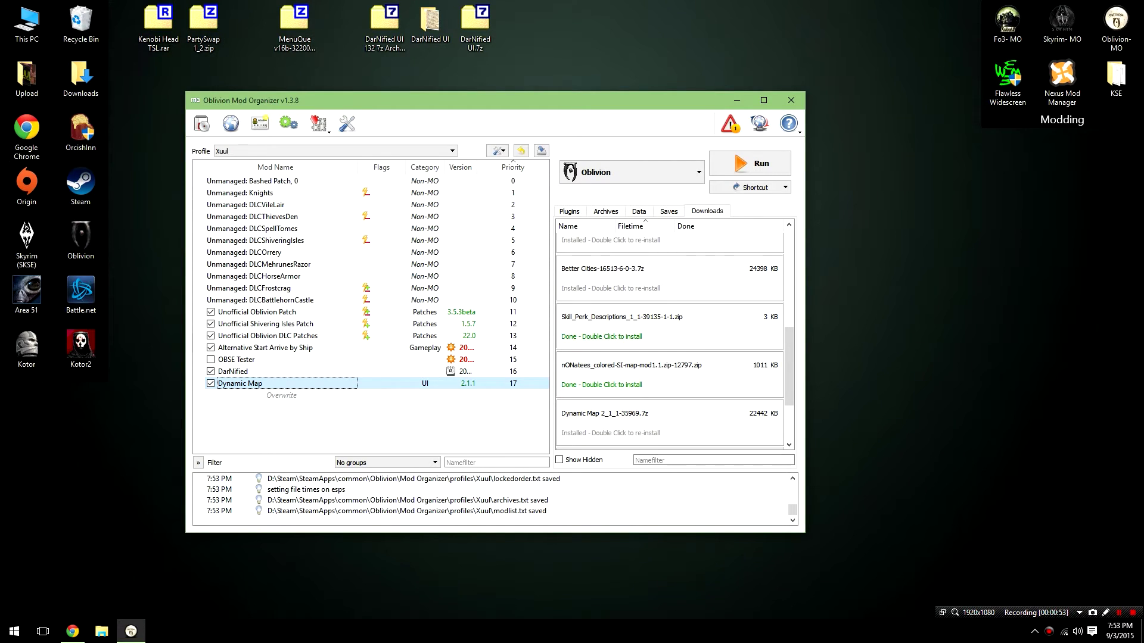
Install nONatees colored Shivering Isles map from the downloads, with the visually_divided option's Data folder as the data root.
double_click(596, 384)
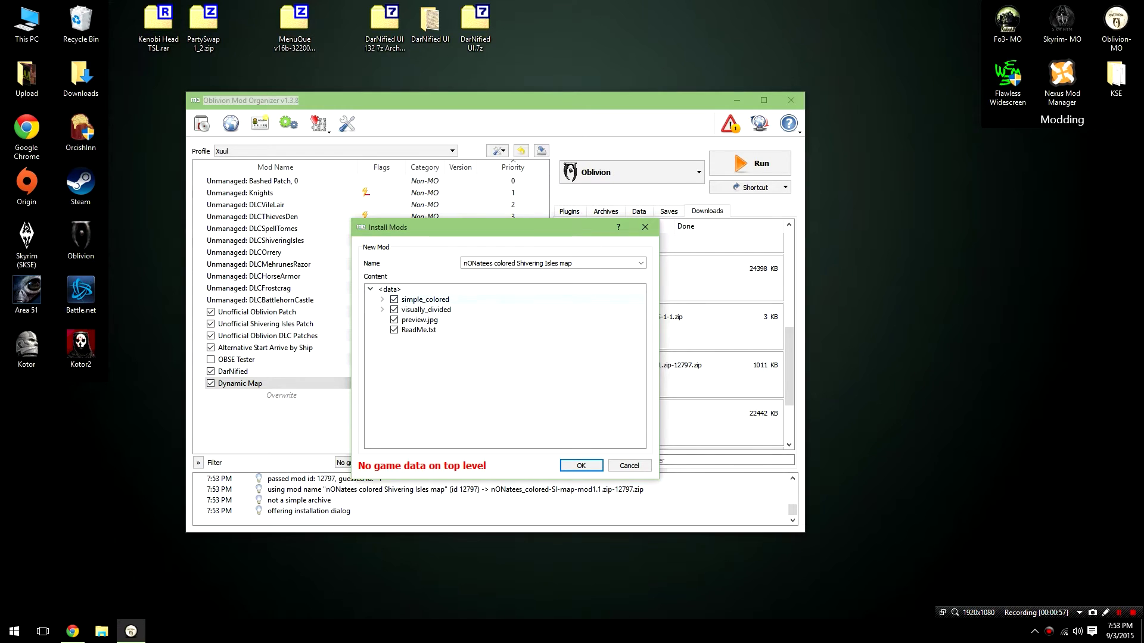
left_click(381, 300)
left_click(382, 320)
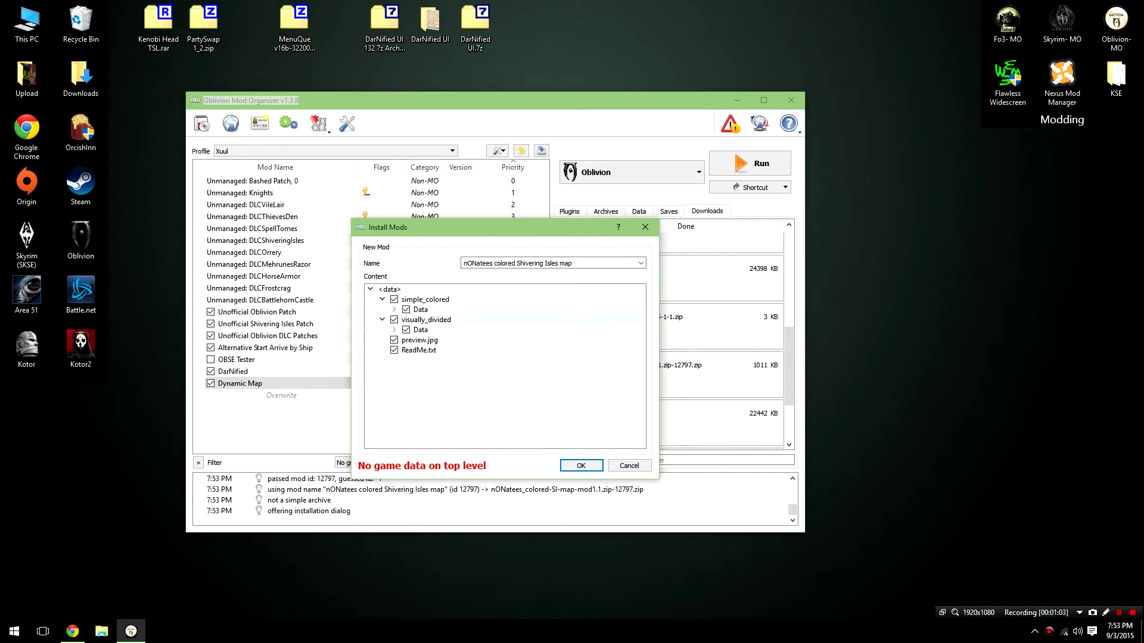
left_click(420, 330)
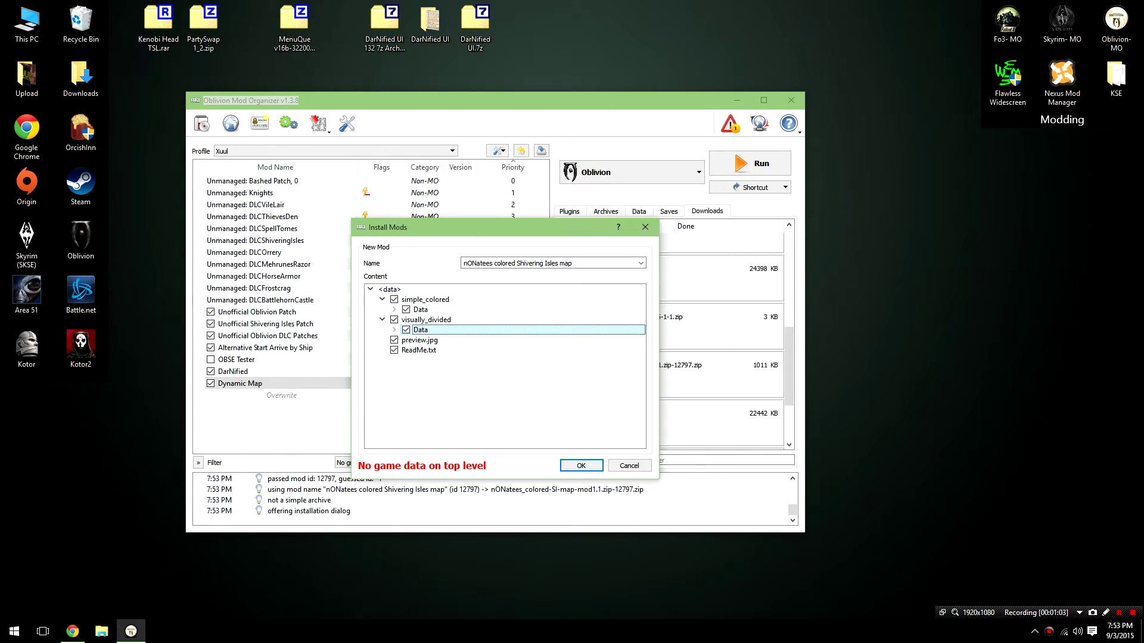
right_click(420, 330)
left_click(458, 339)
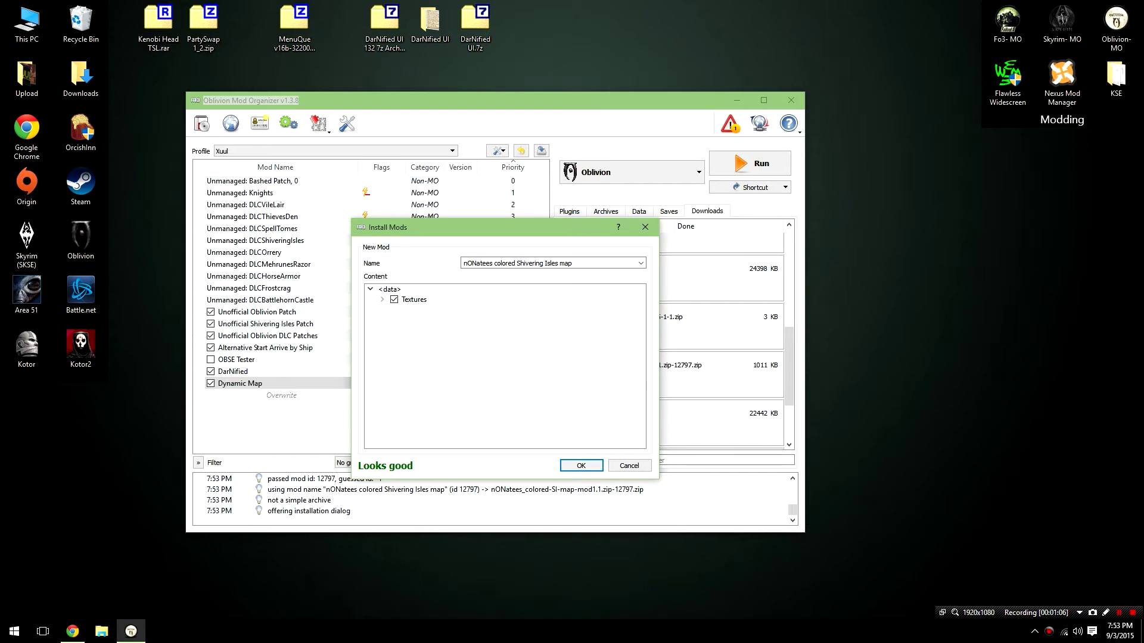
key("Return")
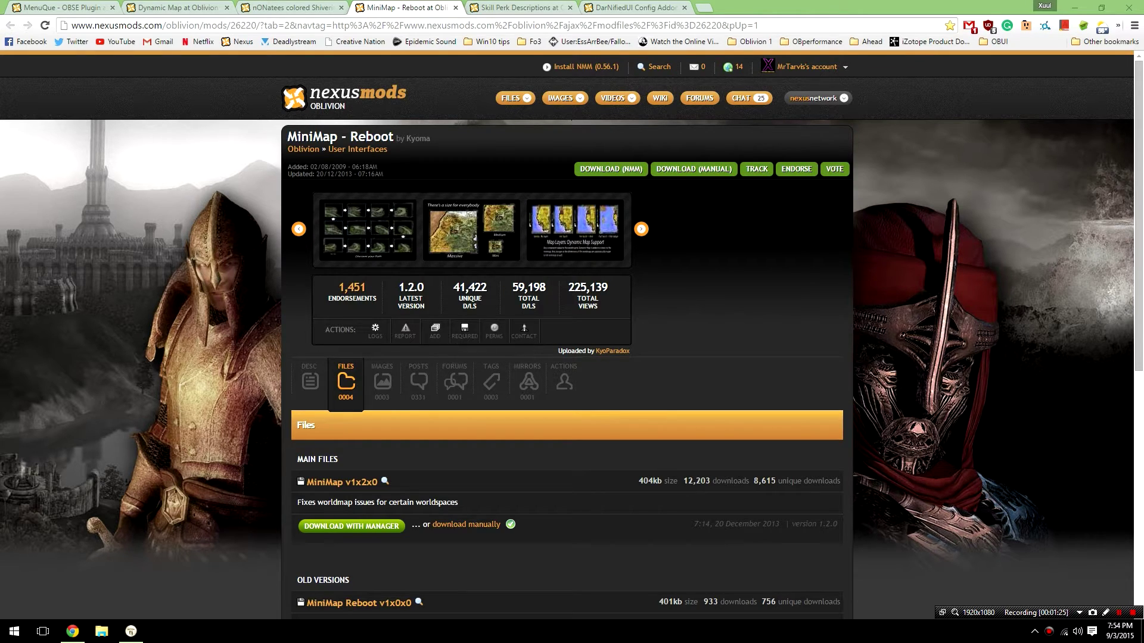
View the main and optional files on the Skill Perk Descriptions Nexus page, and switch to Mod Organizer.
key("ctrl+Tab")
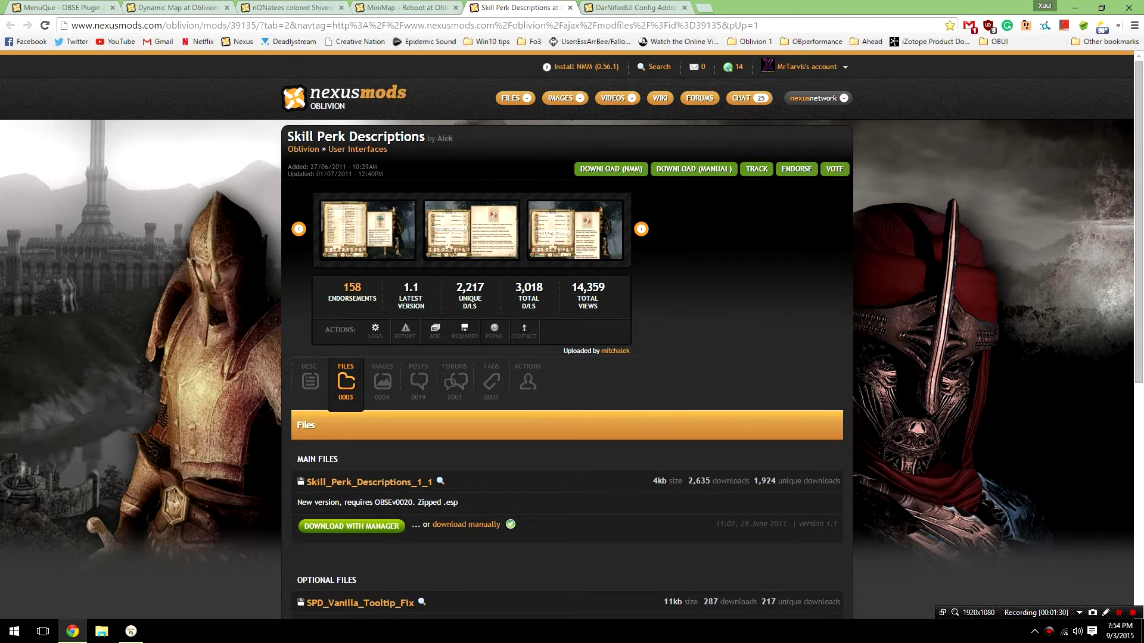
scroll(572, 333, "down", 1)
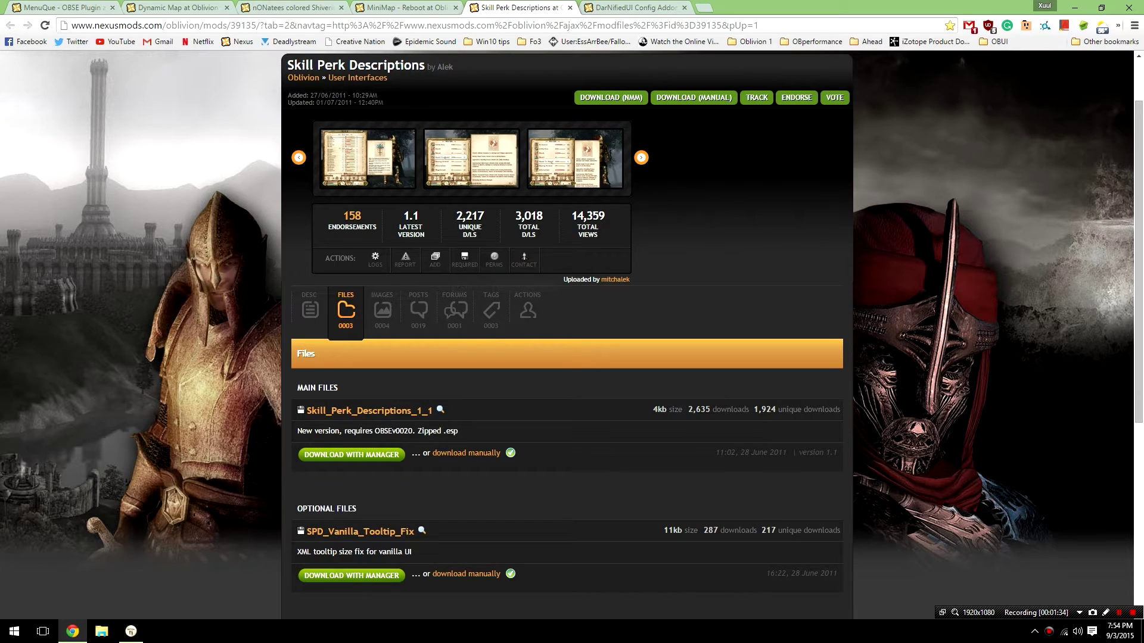
left_click(1074, 8)
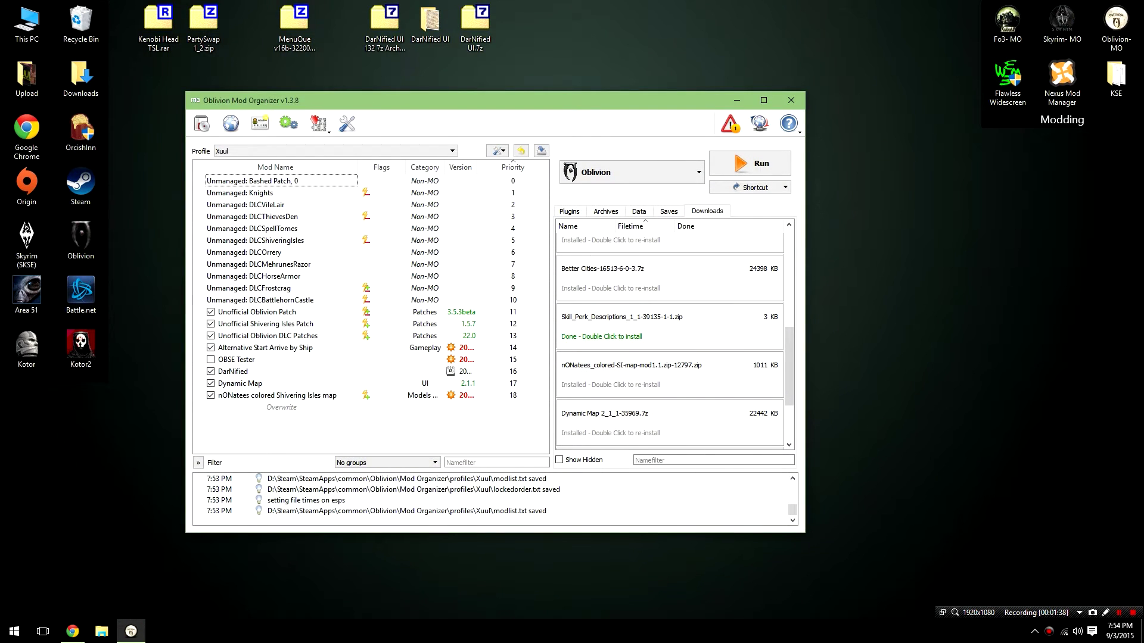
Install Skill_Perk_Descriptions_1_1 from the downloads through the manual installer, keeping its name and Skill Perk Descriptions.esp.
double_click(640, 327)
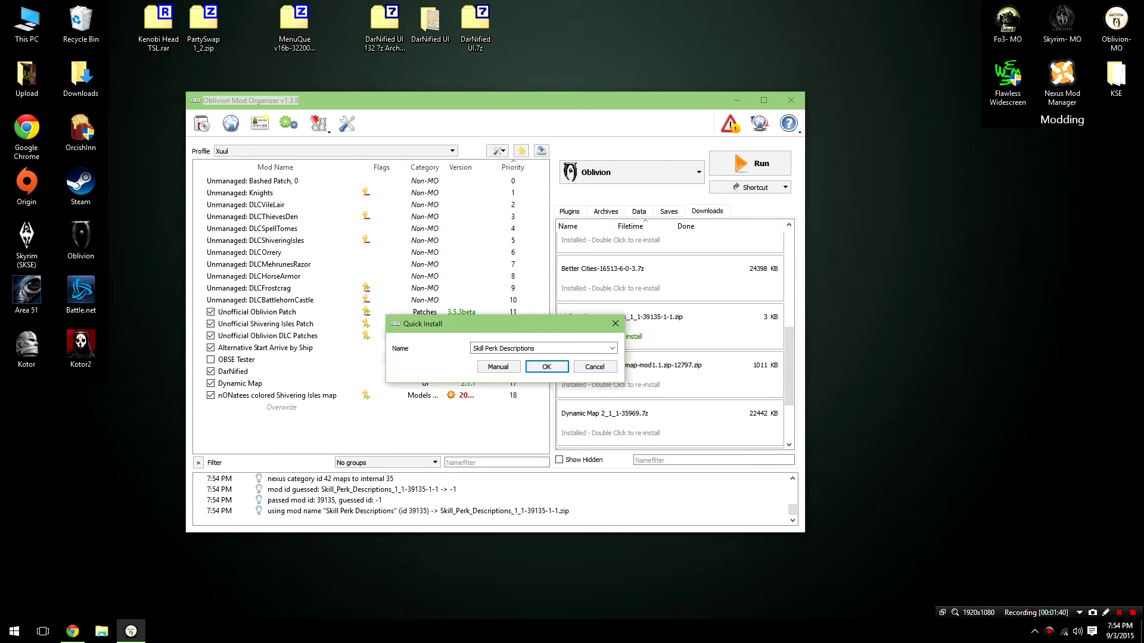
left_click(497, 365)
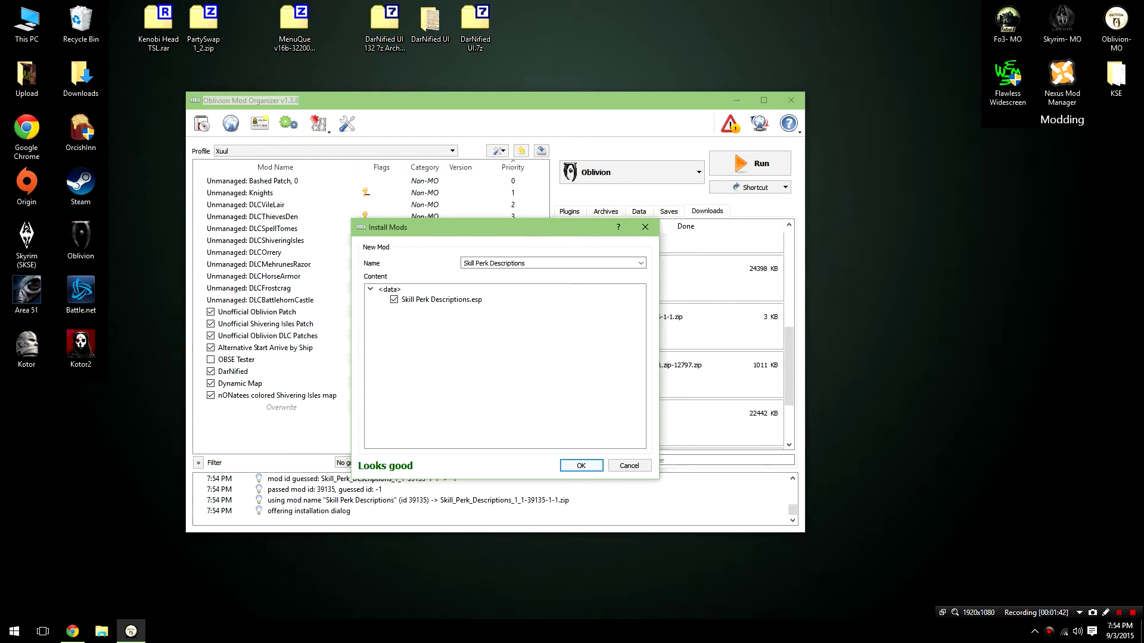
left_click(581, 465)
Install MiniMap v1x2x0 from the downloads as MiniMap - Reboot, with its Data folder as the data root.
left_click_drag(788, 369, 789, 406)
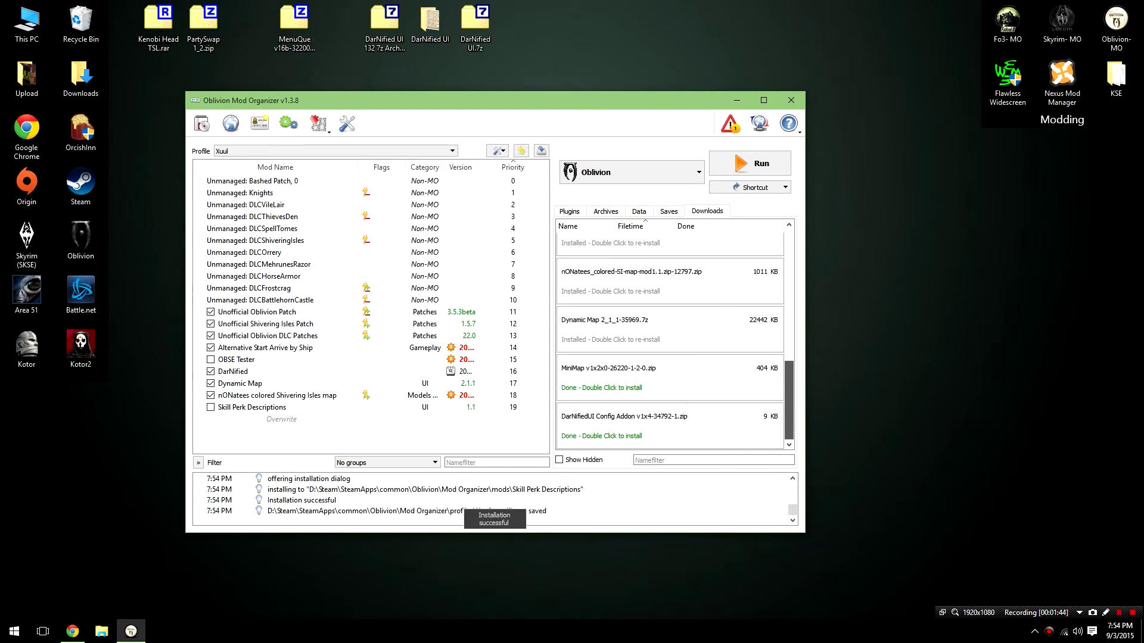
double_click(670, 378)
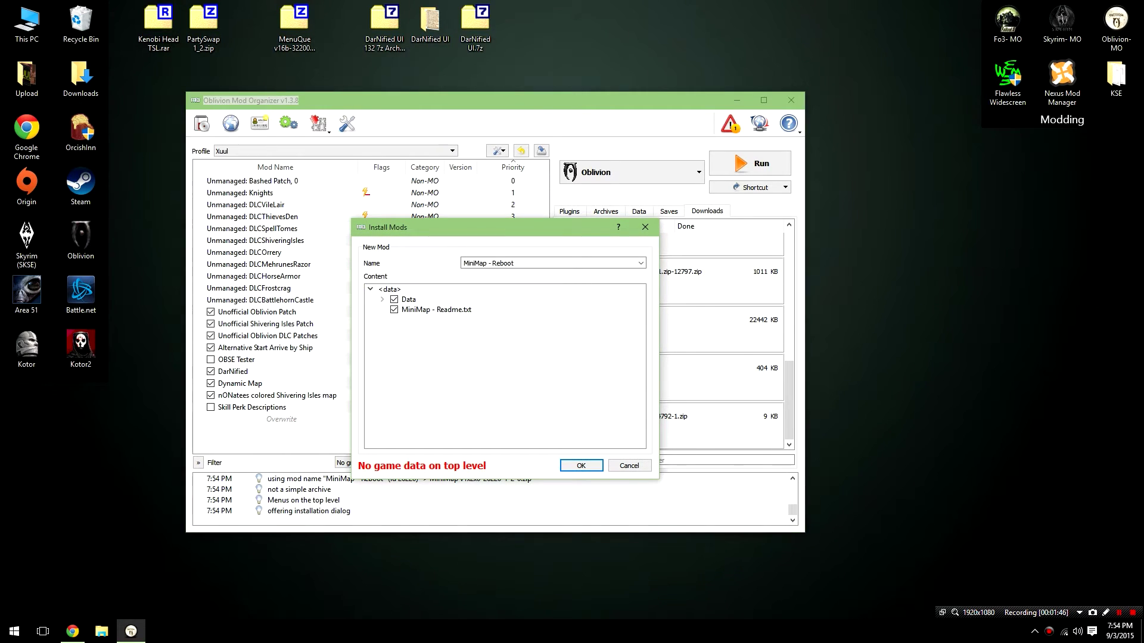
left_click(382, 299)
right_click(409, 299)
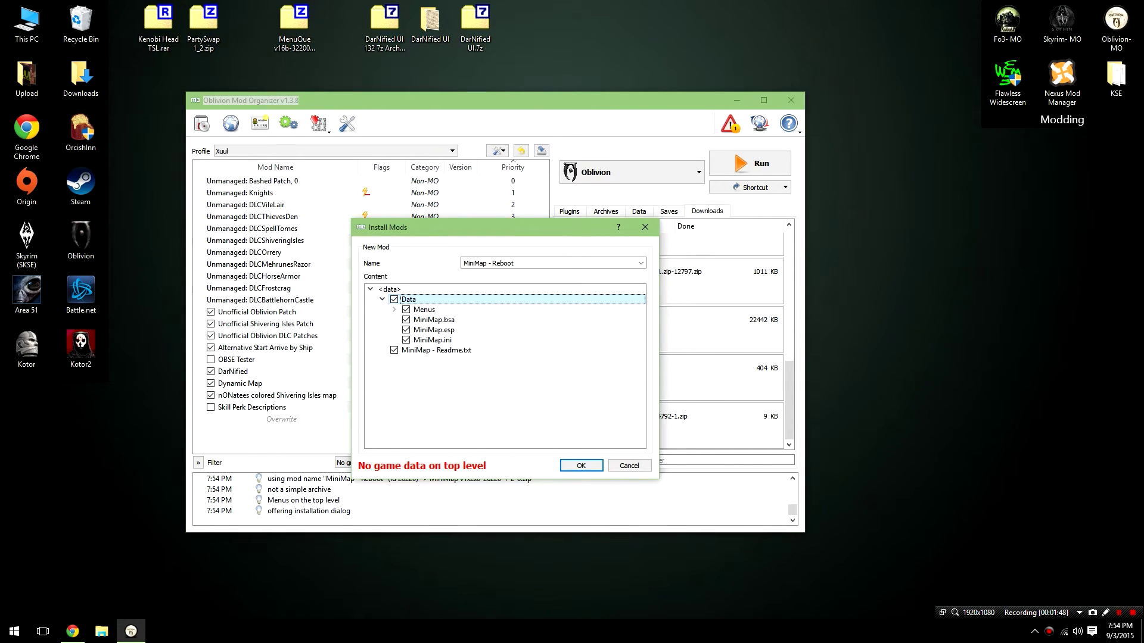
right_click(410, 299)
left_click(435, 306)
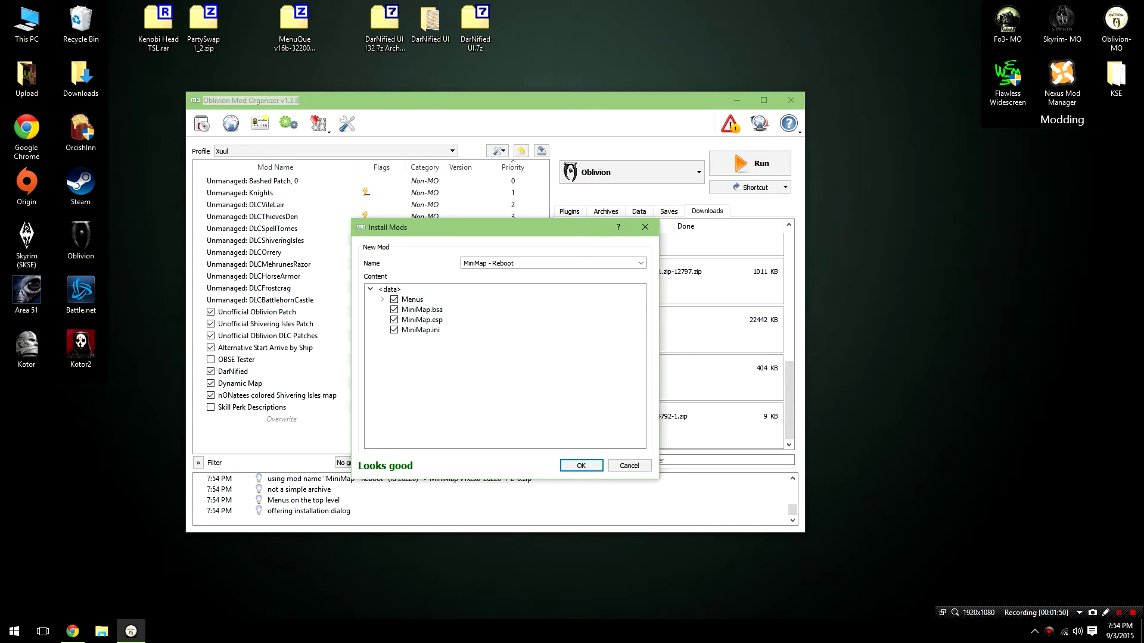